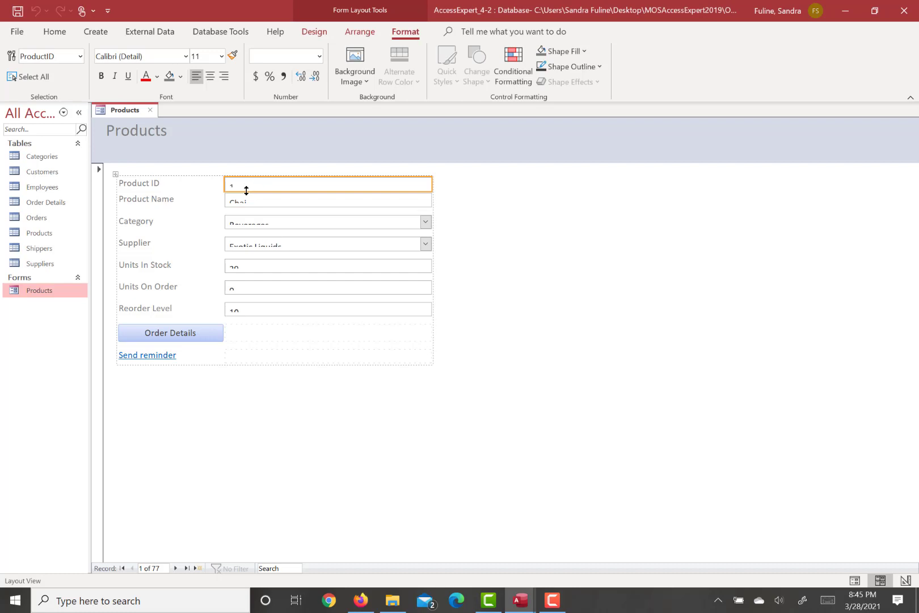
Increase the height of the seven field boxes from Product ID to Reorder Level so their values fit fully
left_click_drag(246, 190, 245, 194)
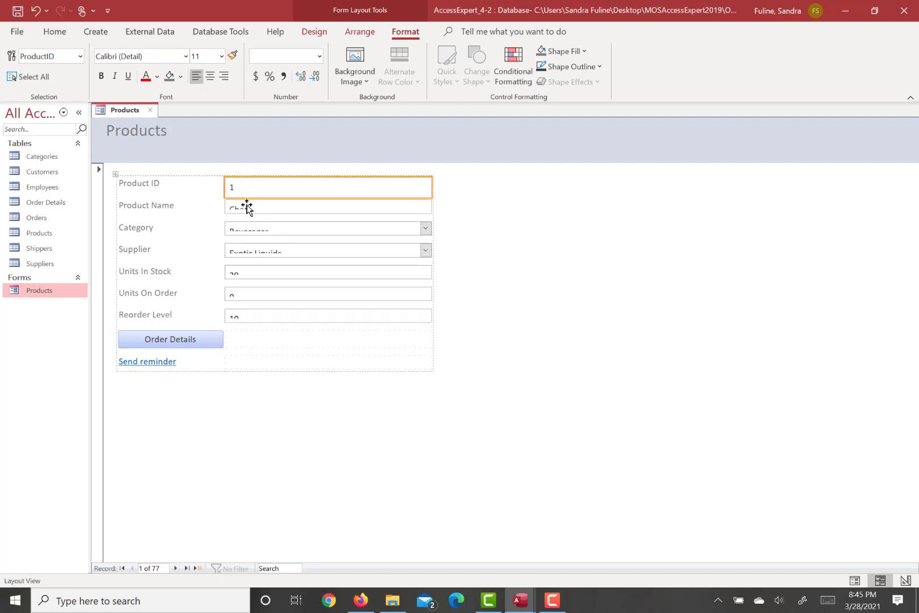
left_click(246, 207)
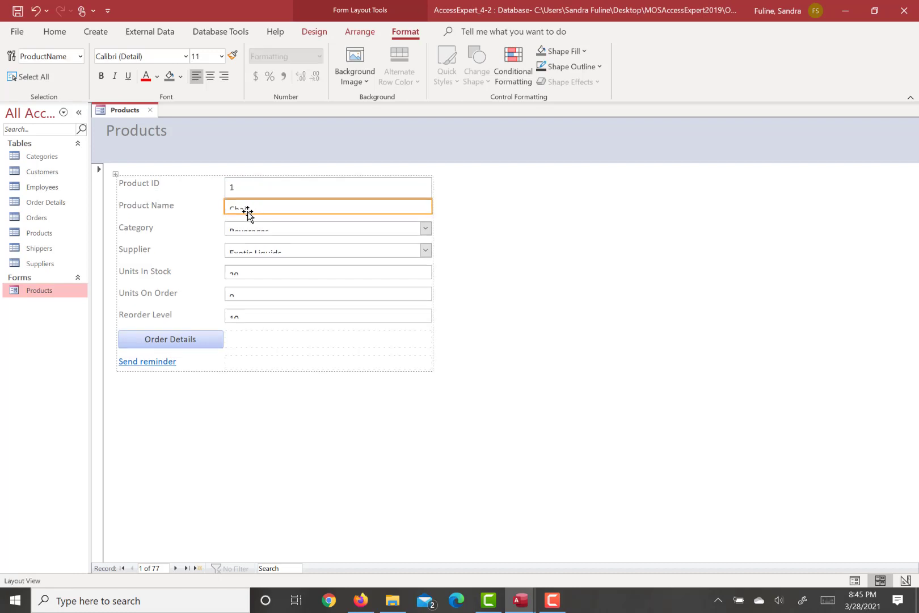
left_click_drag(246, 214, 259, 245)
left_click(260, 233)
left_click(260, 262)
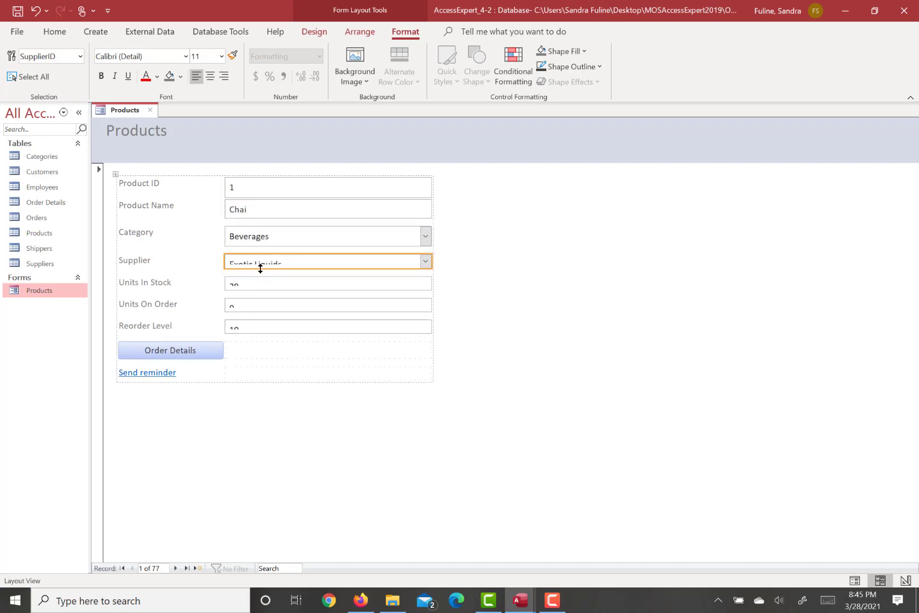
left_click_drag(258, 274, 250, 354)
left_click(258, 291)
left_click(252, 316)
left_click(251, 342)
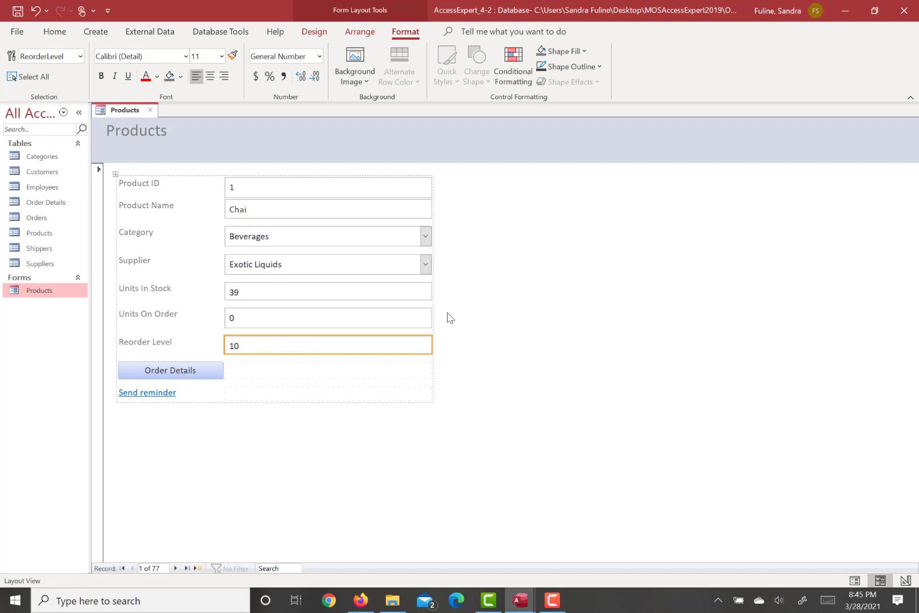
Set the Tab Stop property of the Product ID text box to No in the property sheet
left_click(314, 32)
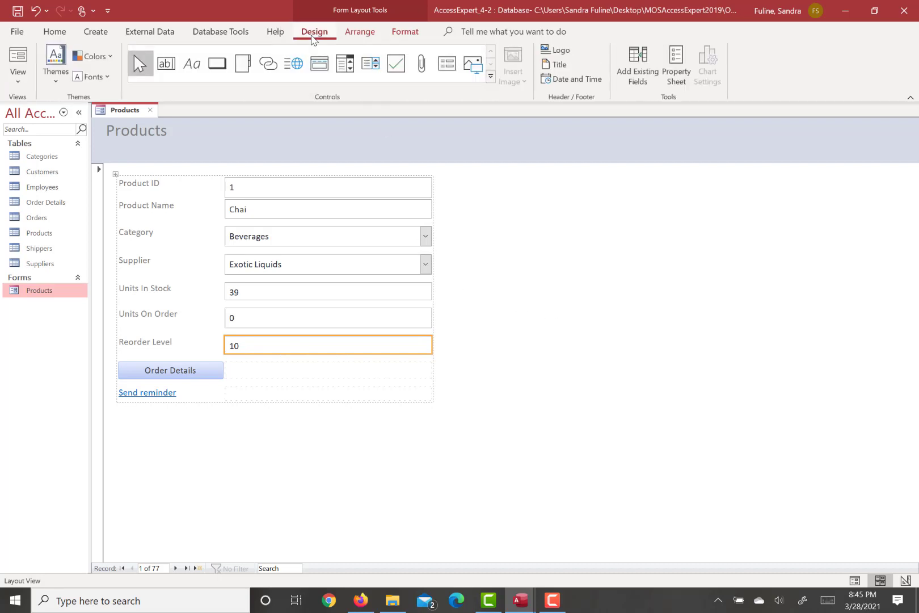
left_click(673, 69)
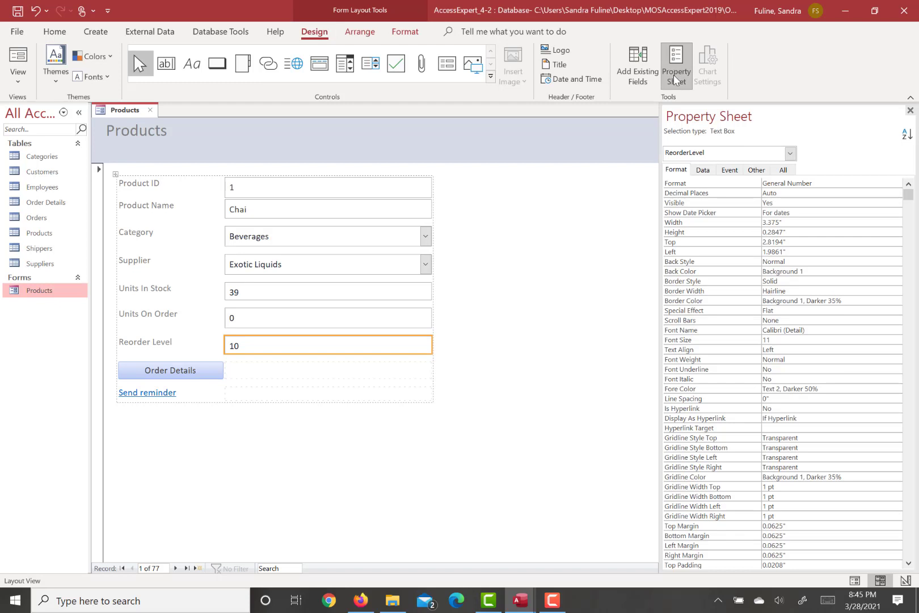
left_click(759, 171)
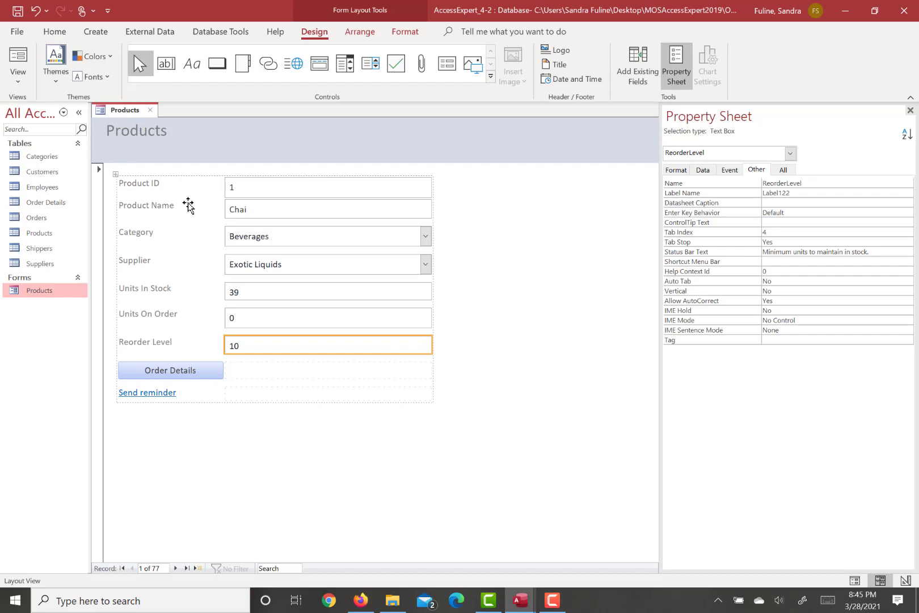
left_click(255, 189)
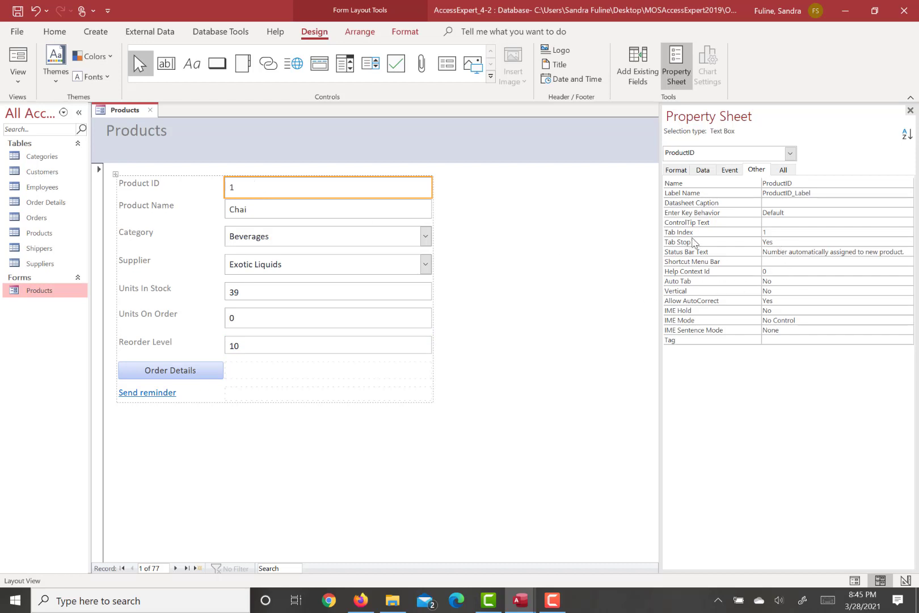
left_click(783, 242)
left_click(908, 241)
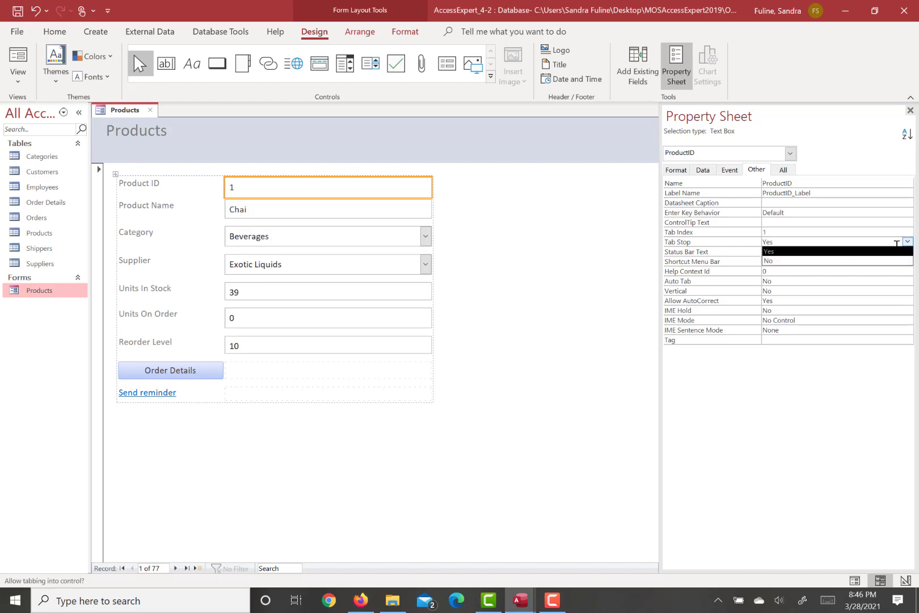
left_click(870, 262)
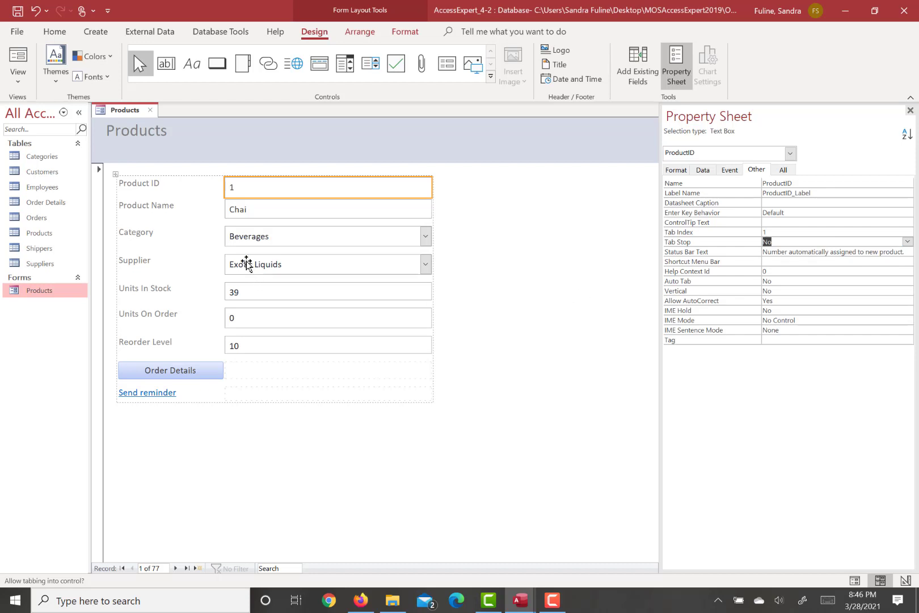
Set the Tab Stop property of the Reorder Level text box to No and close the property sheet
left_click(256, 347)
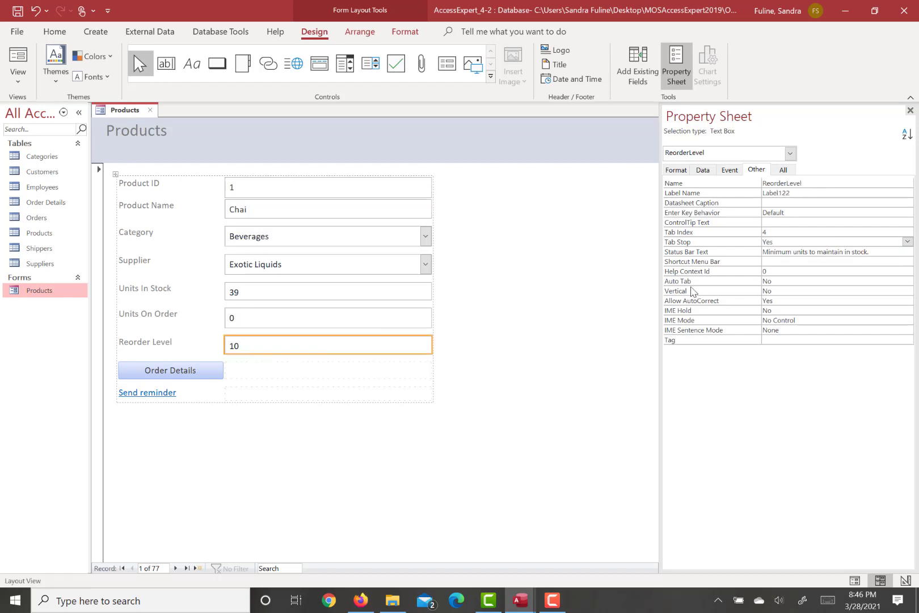
left_click(908, 241)
left_click(843, 261)
left_click(369, 33)
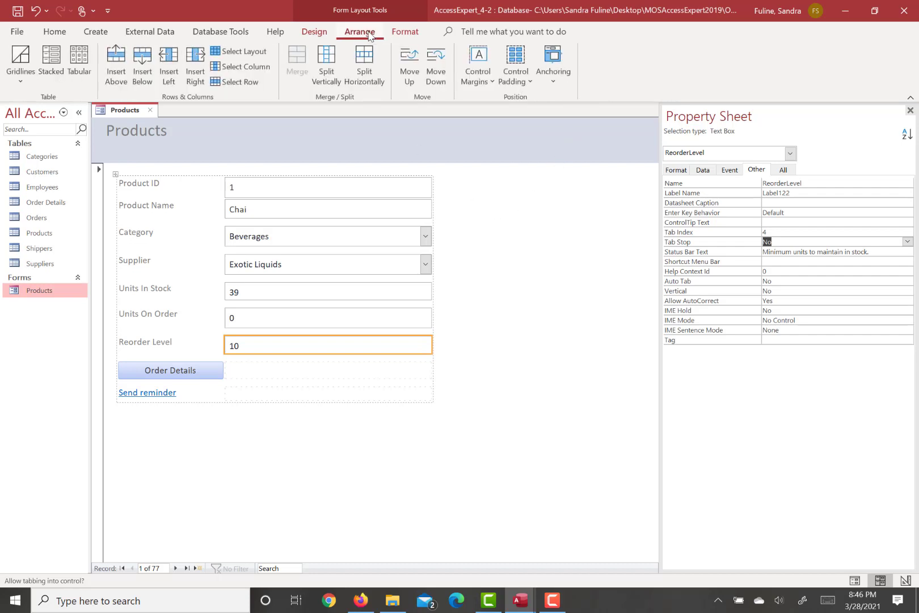
left_click(405, 32)
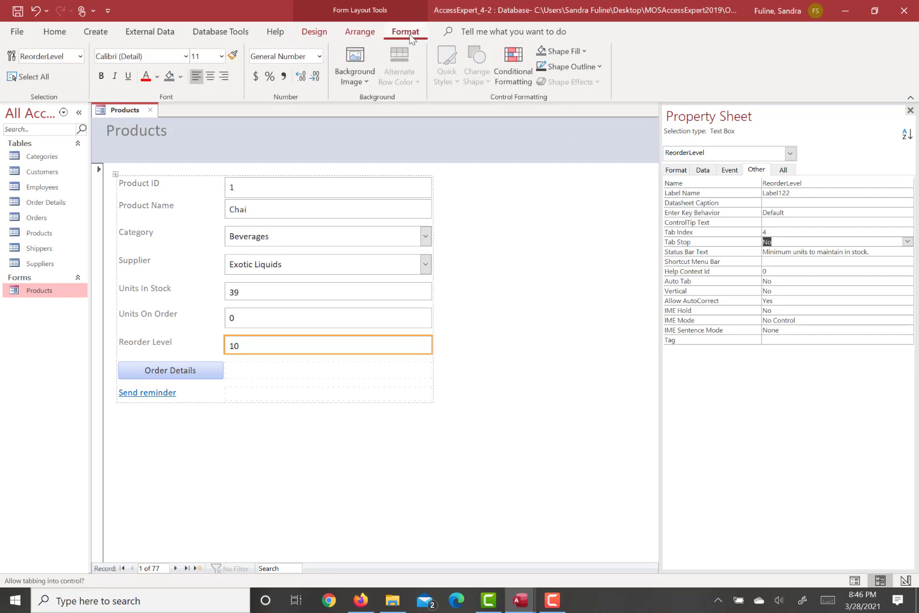
left_click(359, 34)
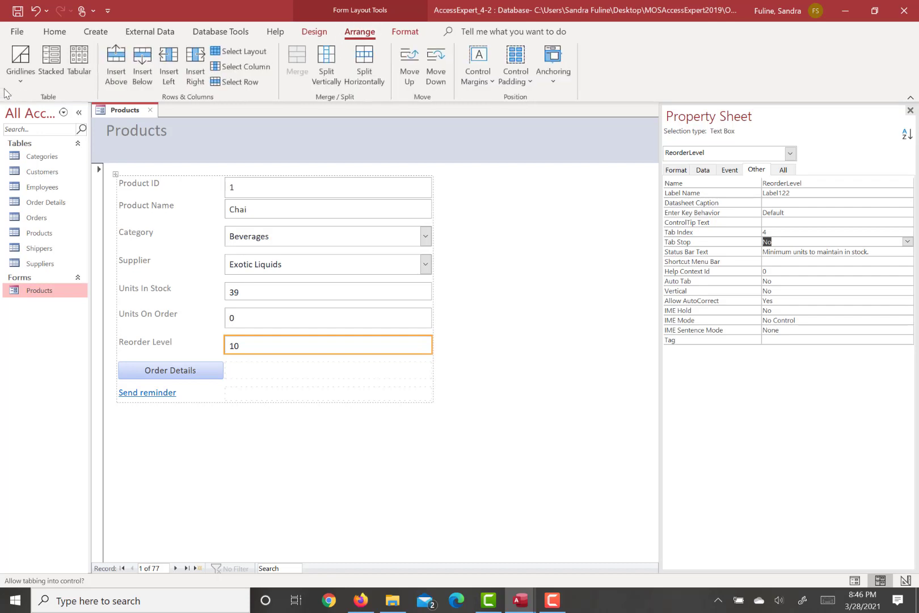
left_click(911, 111)
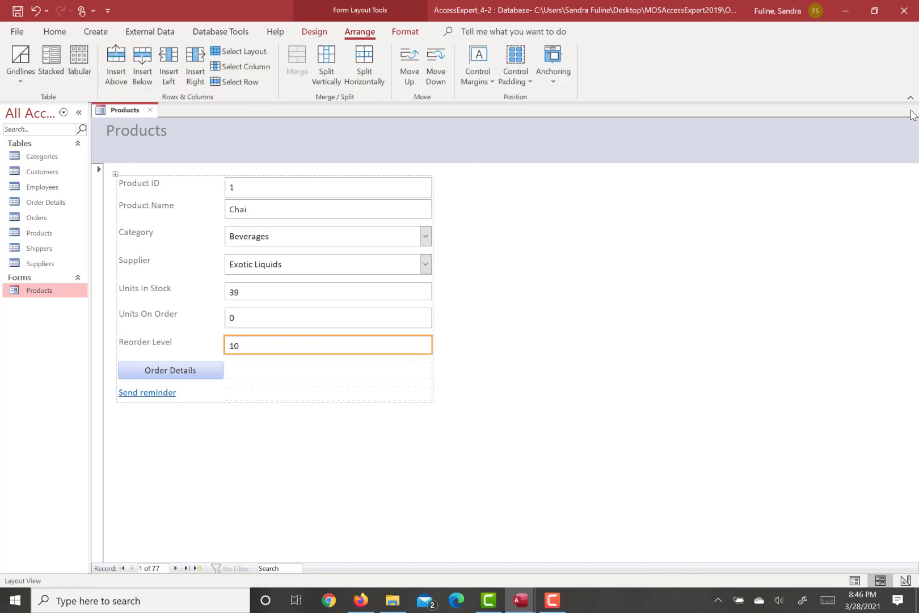
Switch the form to Design View and move ProductName to first place in the Detail section's custom tab order
left_click(55, 32)
left_click(18, 75)
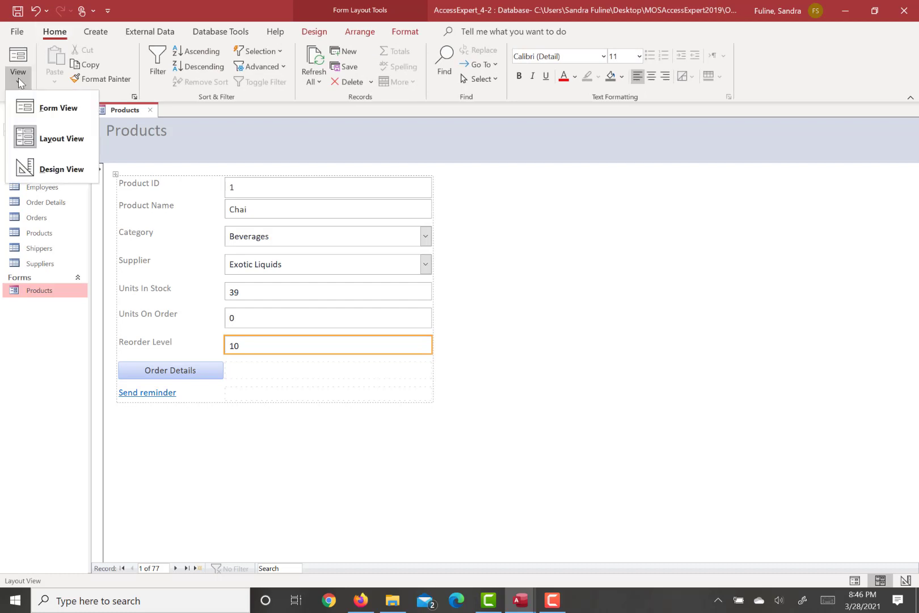
left_click(45, 169)
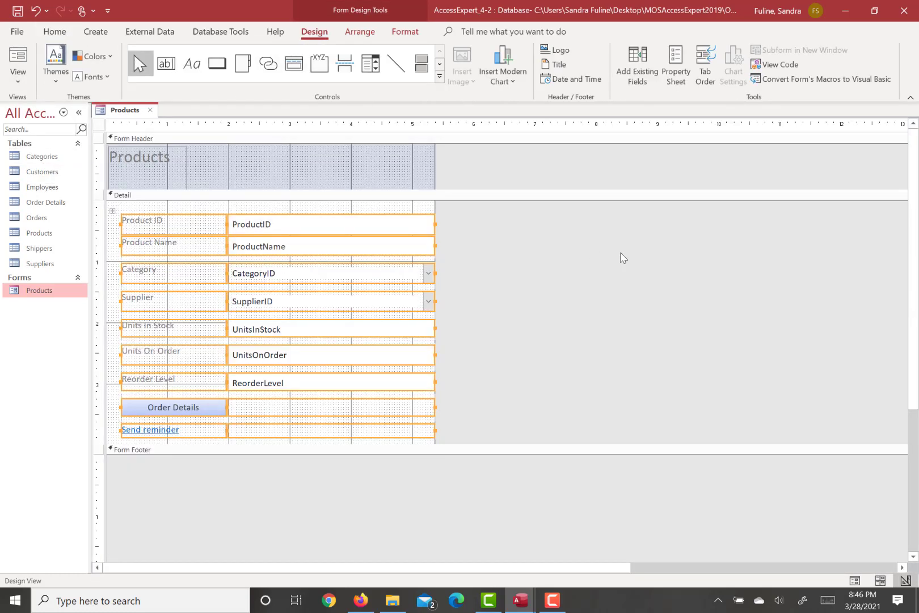
left_click(713, 75)
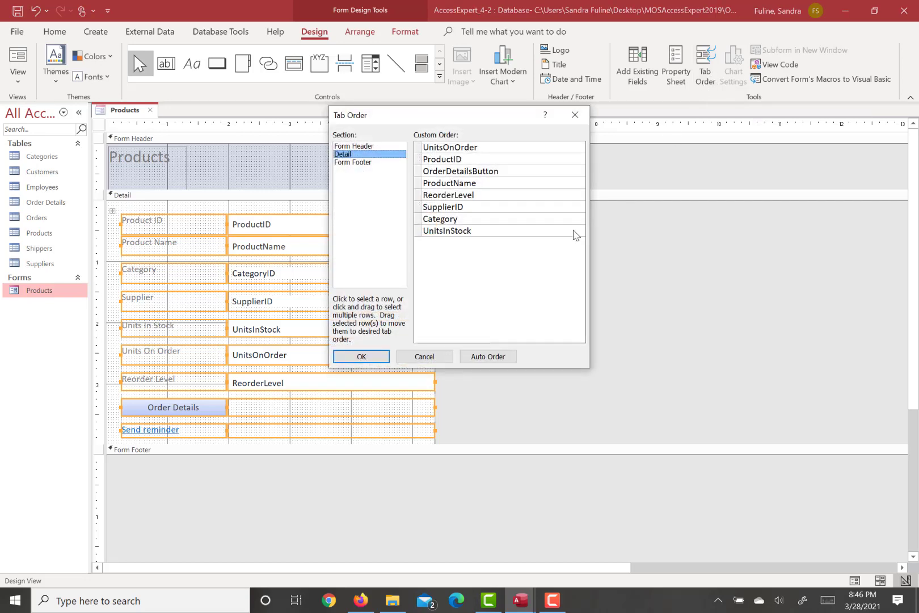
left_click(452, 181)
left_click(420, 159)
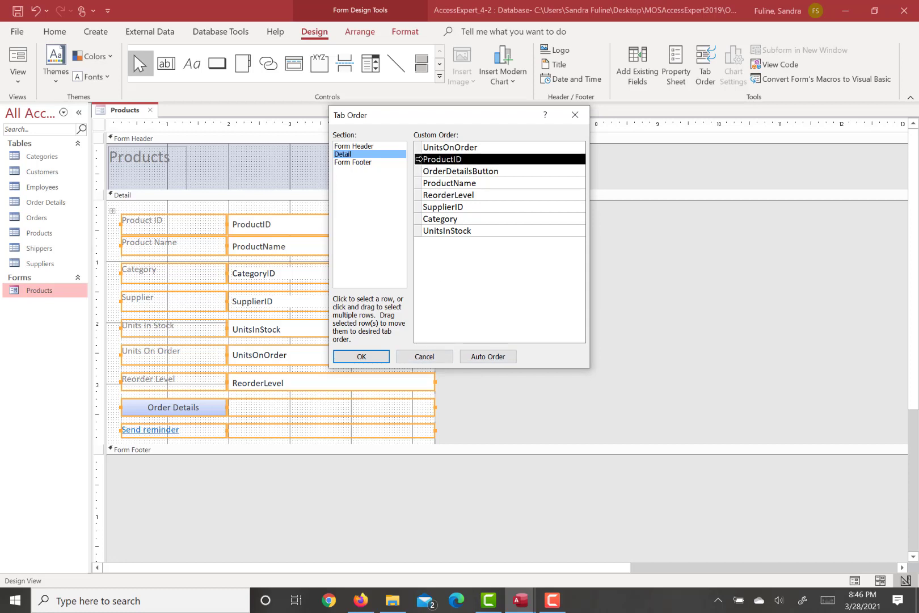
left_click(418, 182)
left_click_drag(418, 183, 419, 146)
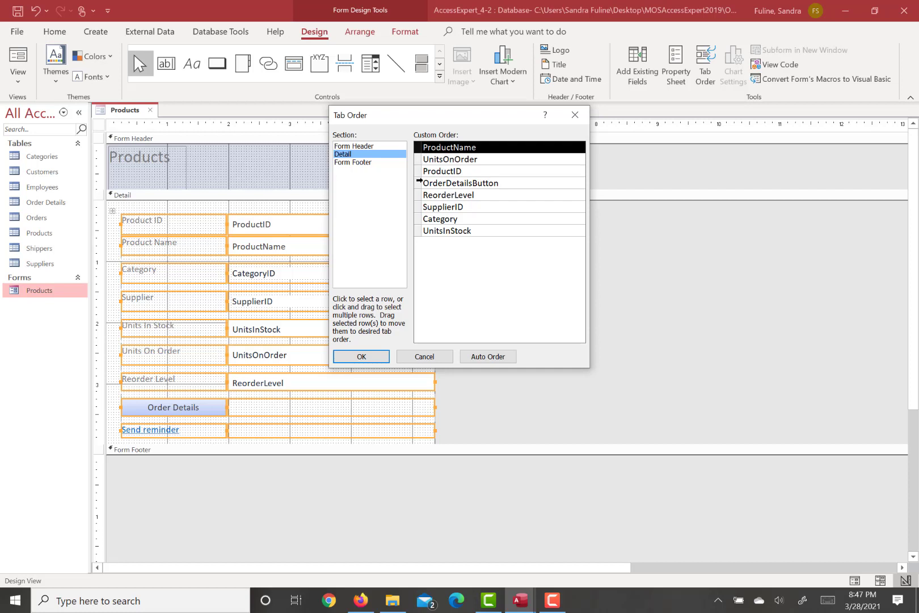
Place Category, SupplierID and UnitsInStock directly after ProductName in the custom tab order, ahead of UnitsOnOrder
left_click(419, 219)
left_click_drag(418, 219, 420, 153)
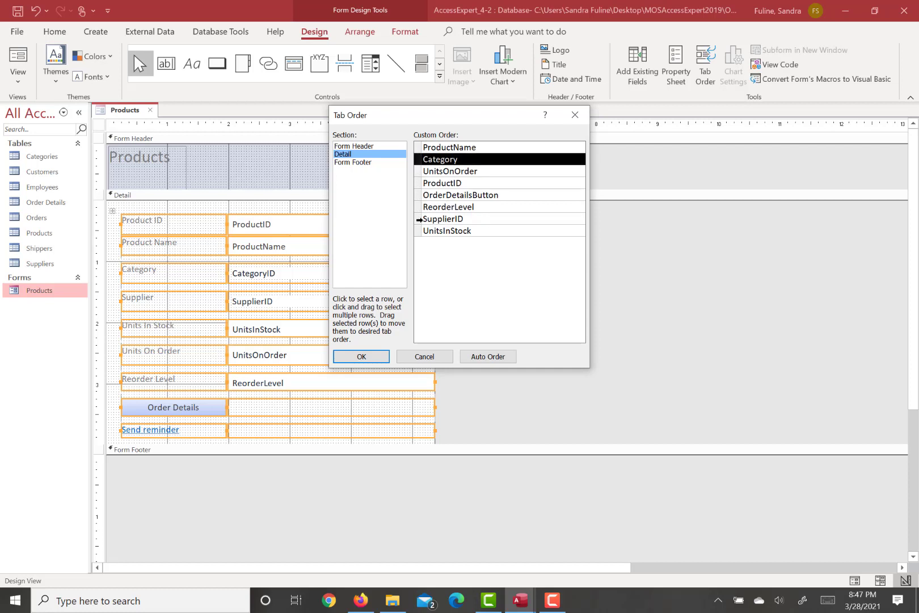
left_click_drag(420, 219, 422, 176)
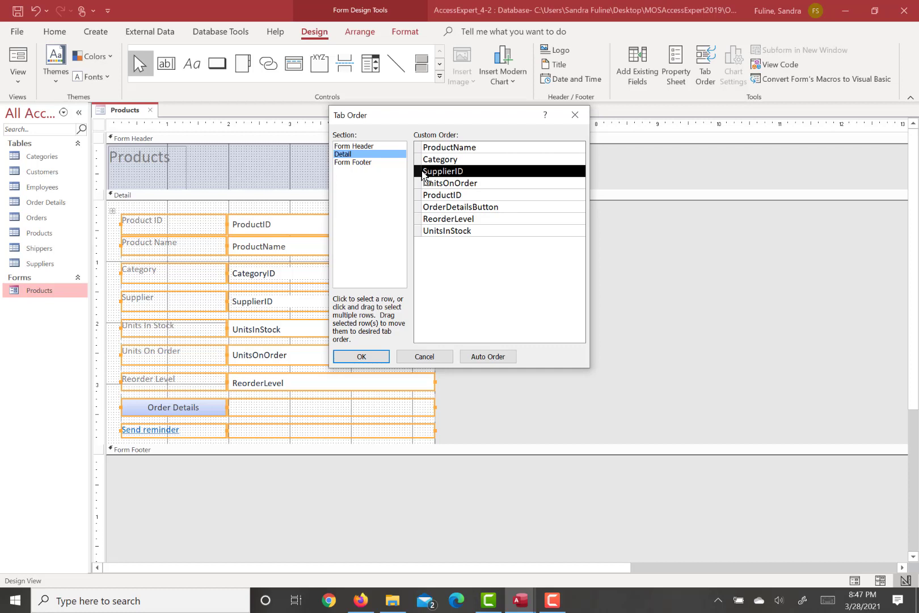
left_click(418, 231)
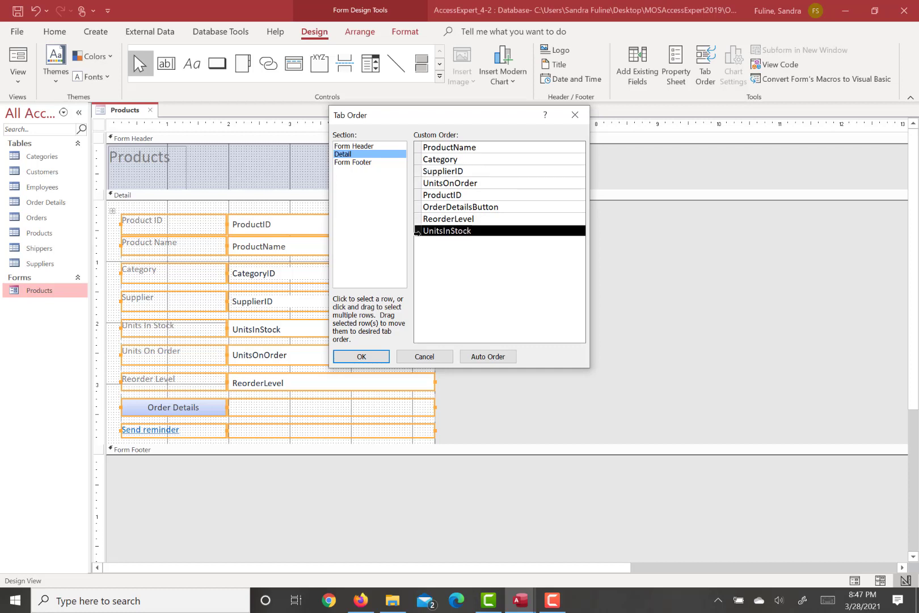
left_click_drag(417, 232, 420, 191)
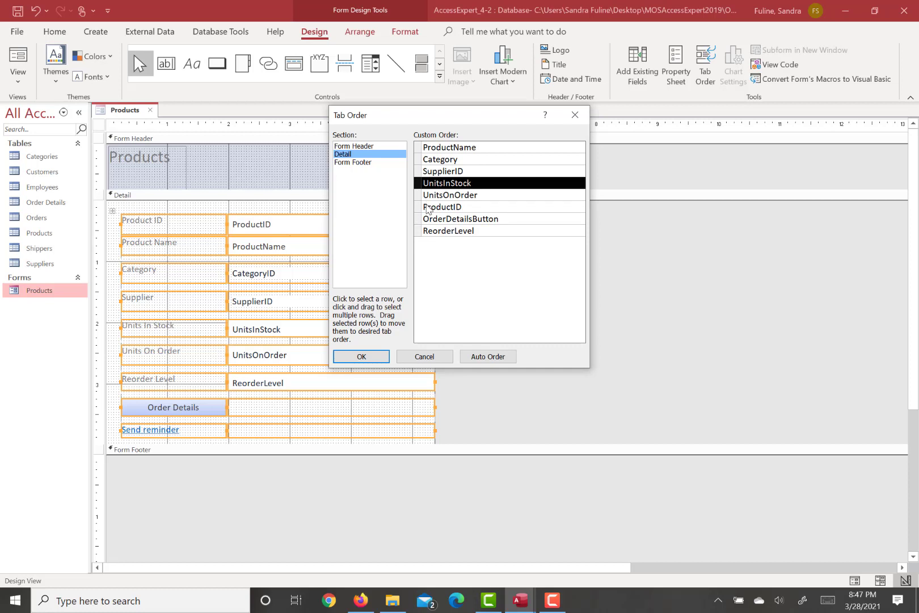
Move OrderDetailsButton ahead of ProductID in the custom tab order and apply the new order
left_click(419, 220)
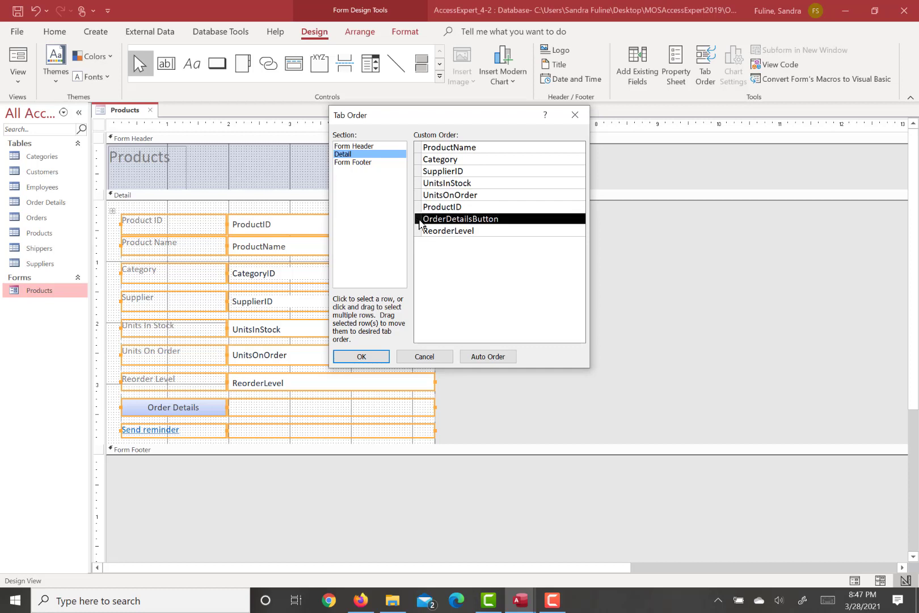
left_click_drag(419, 221, 417, 209)
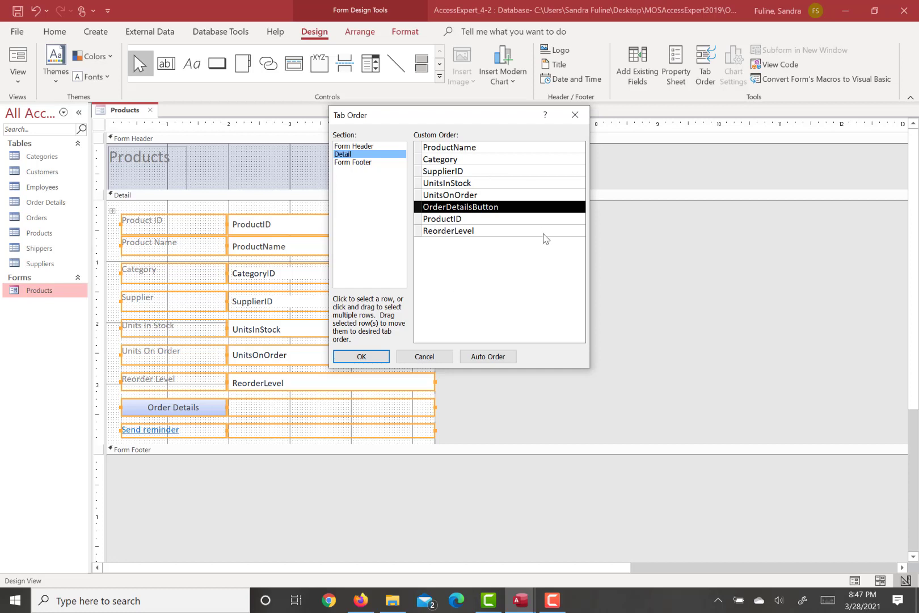
left_click(357, 358)
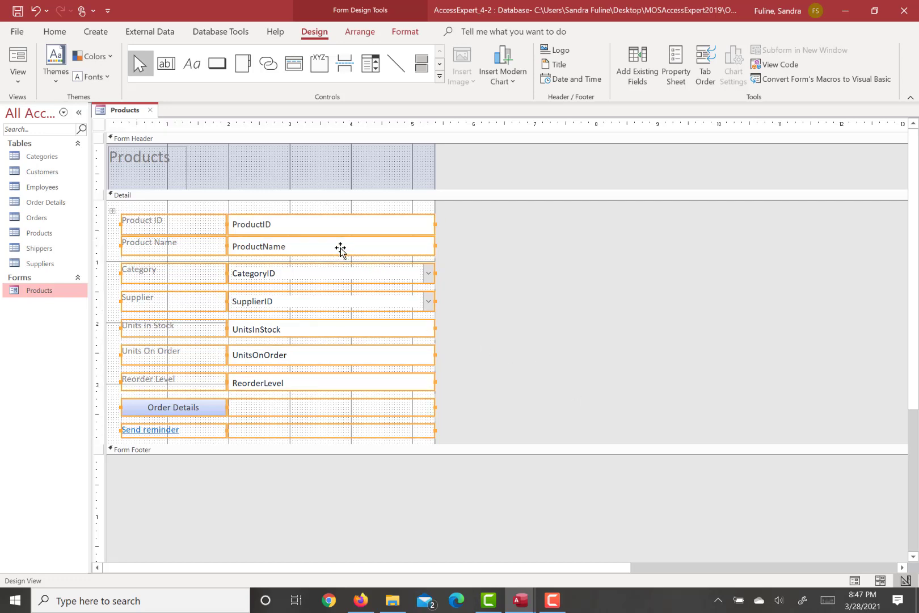
left_click(552, 600)
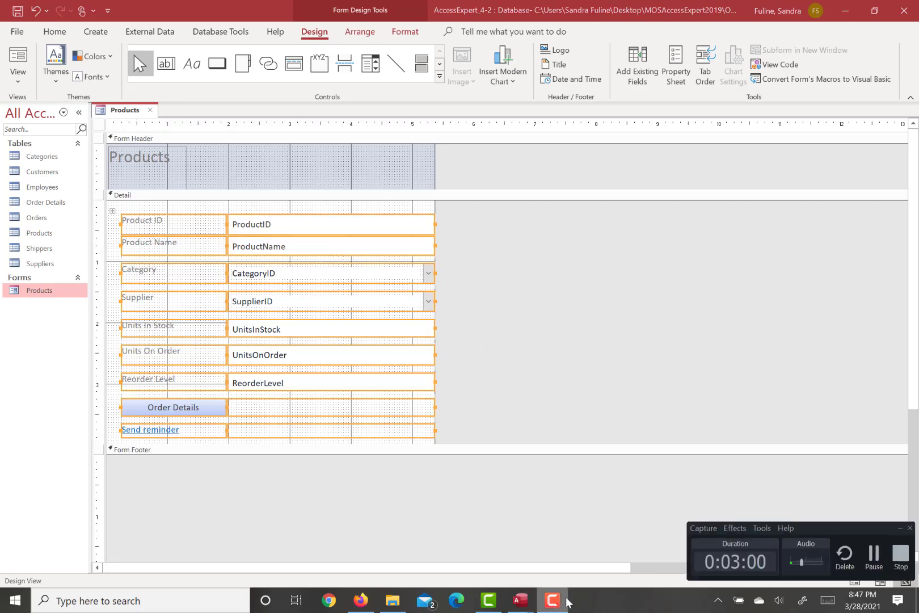
left_click(874, 559)
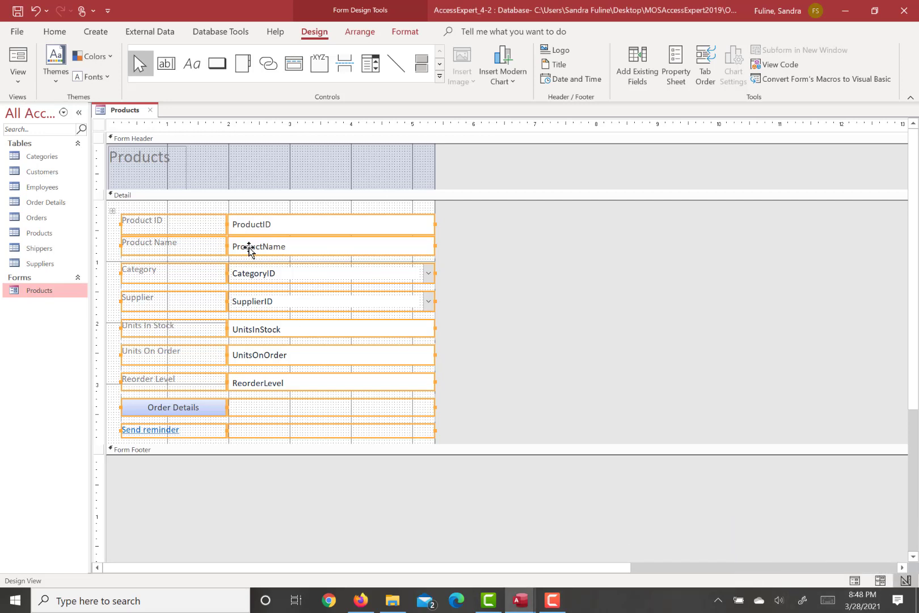
Show the form in Form View and sort its records by Product Name in descending order
left_click(20, 55)
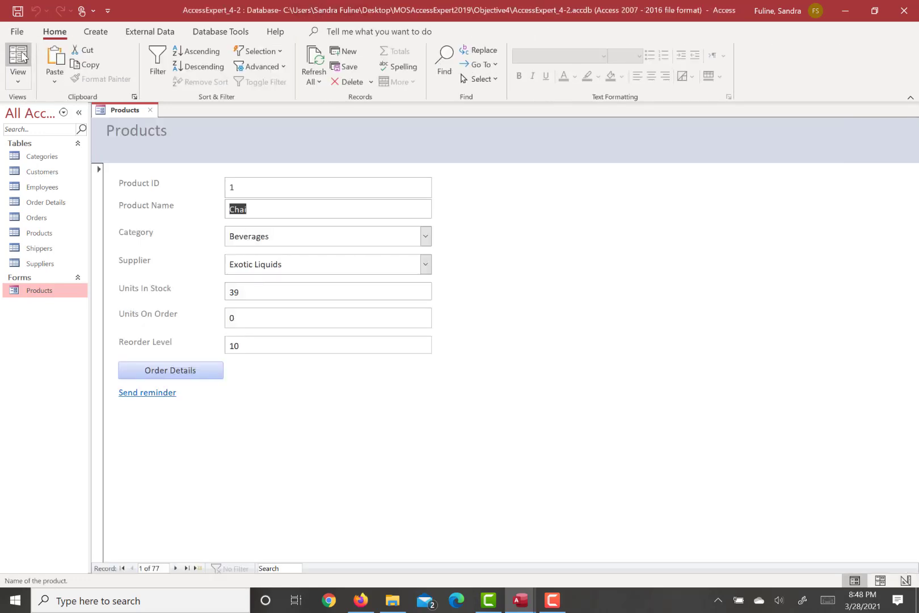
left_click(267, 209)
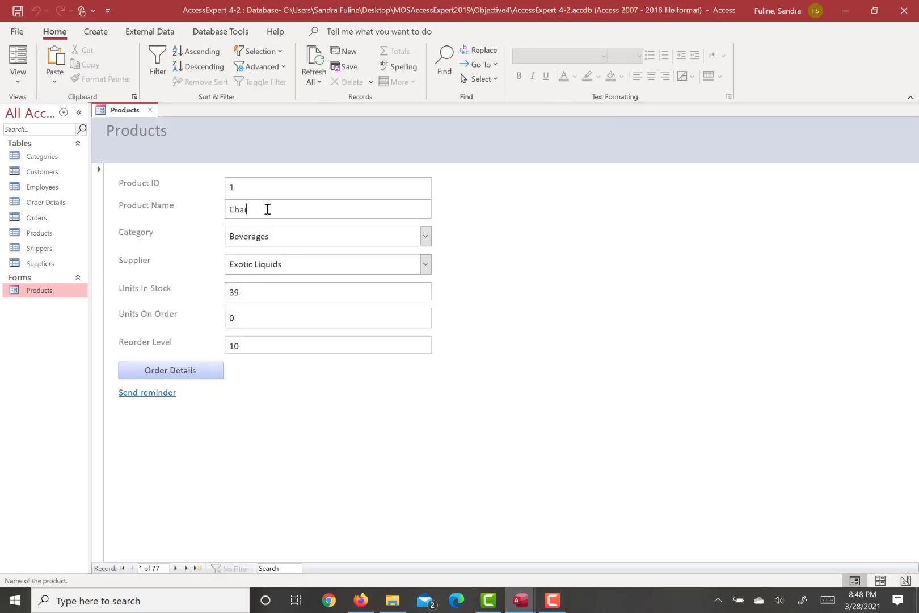
left_click(206, 64)
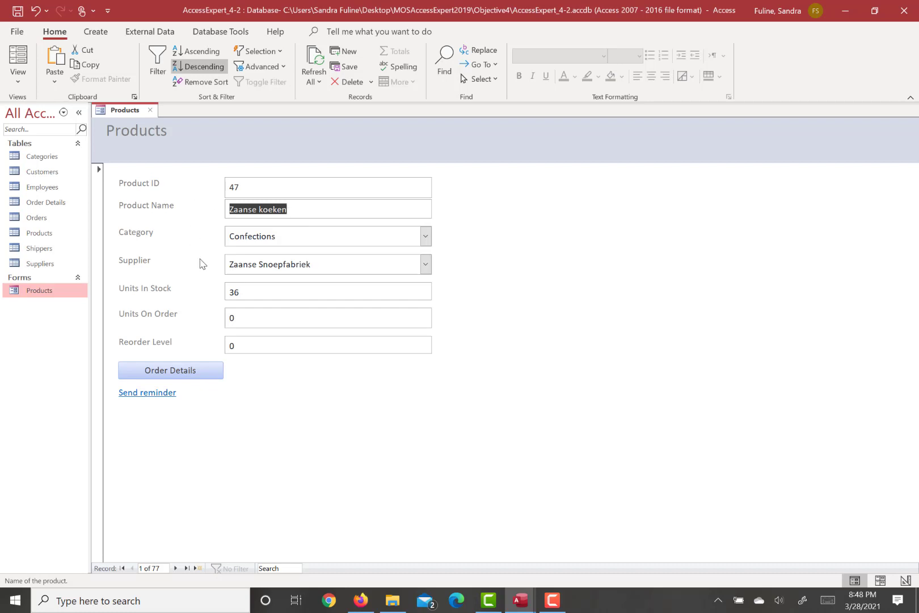
Switch the form to Design View and give the Detail section's controls Medium control padding and Narrow control margins
left_click(19, 81)
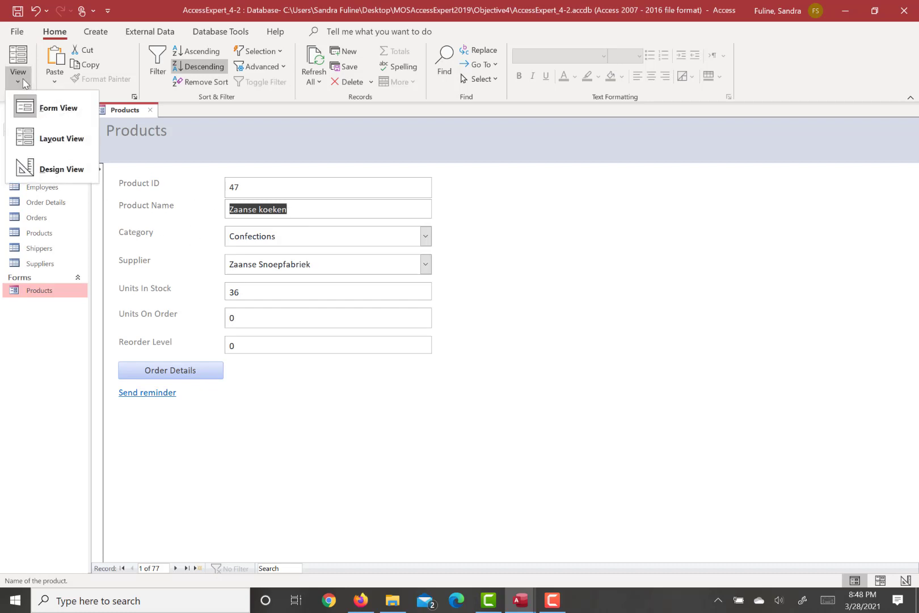
left_click(56, 168)
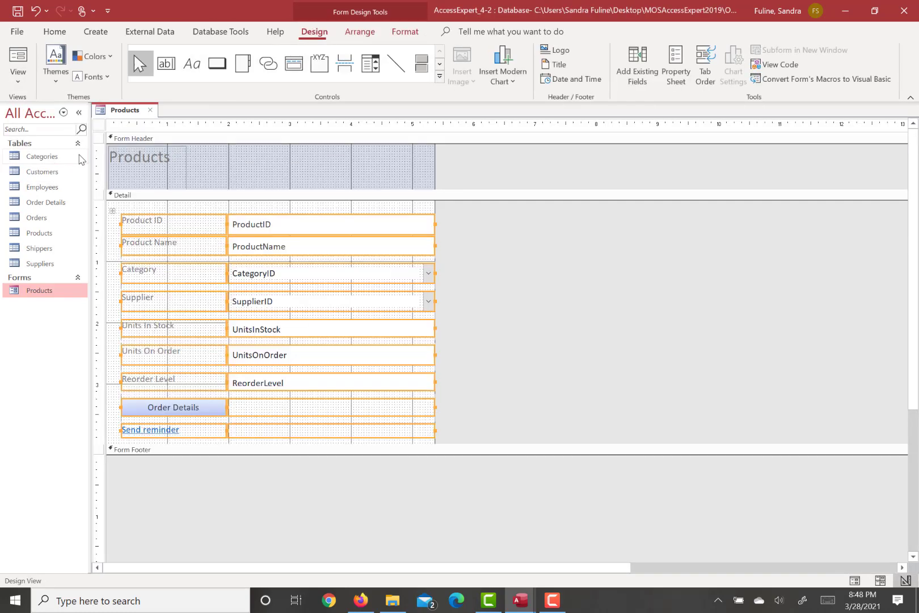
left_click(362, 31)
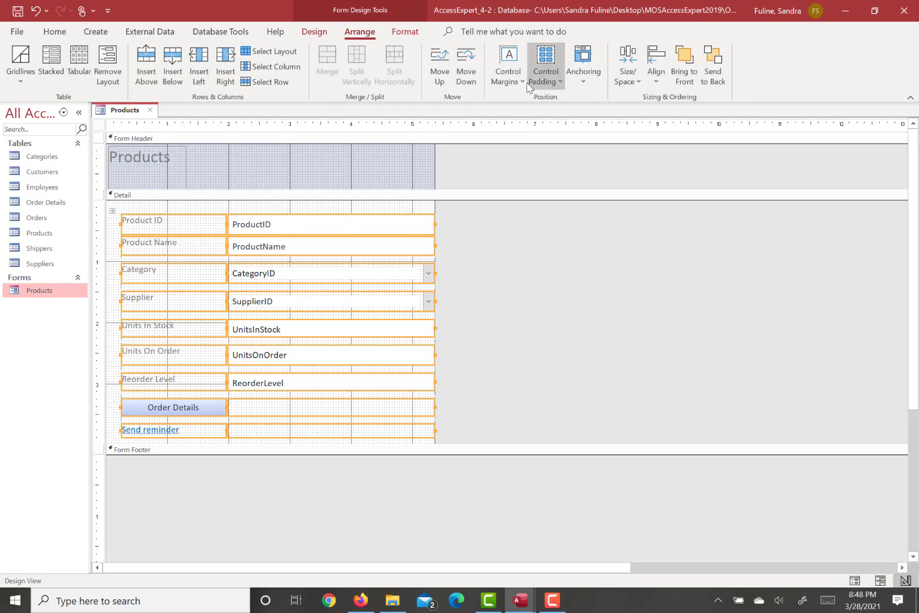
left_click(546, 71)
left_click(567, 173)
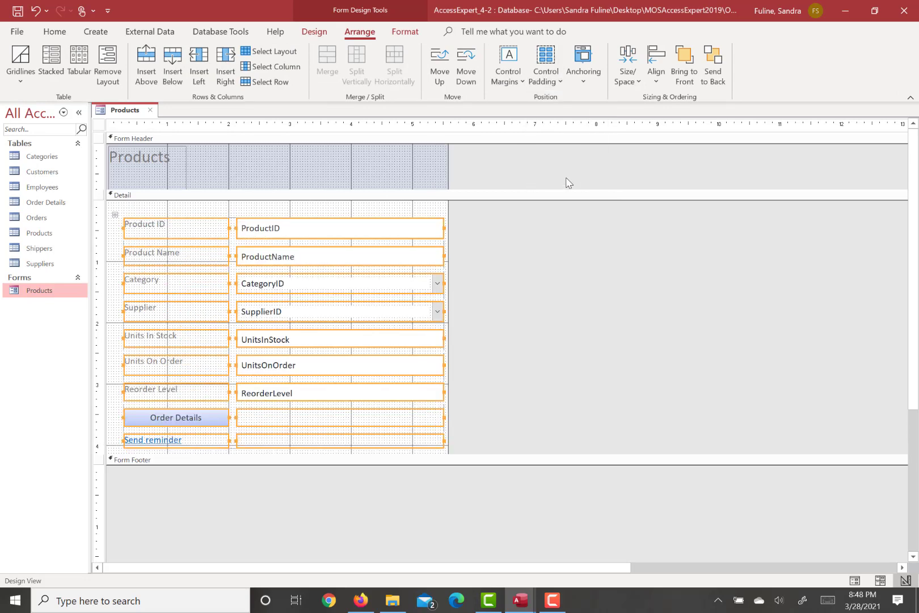
left_click(511, 82)
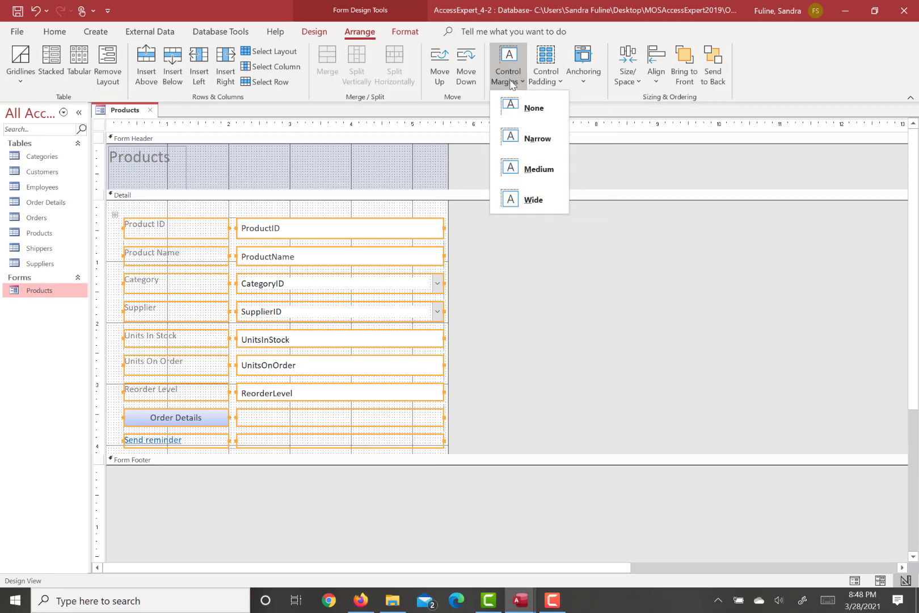
left_click(519, 142)
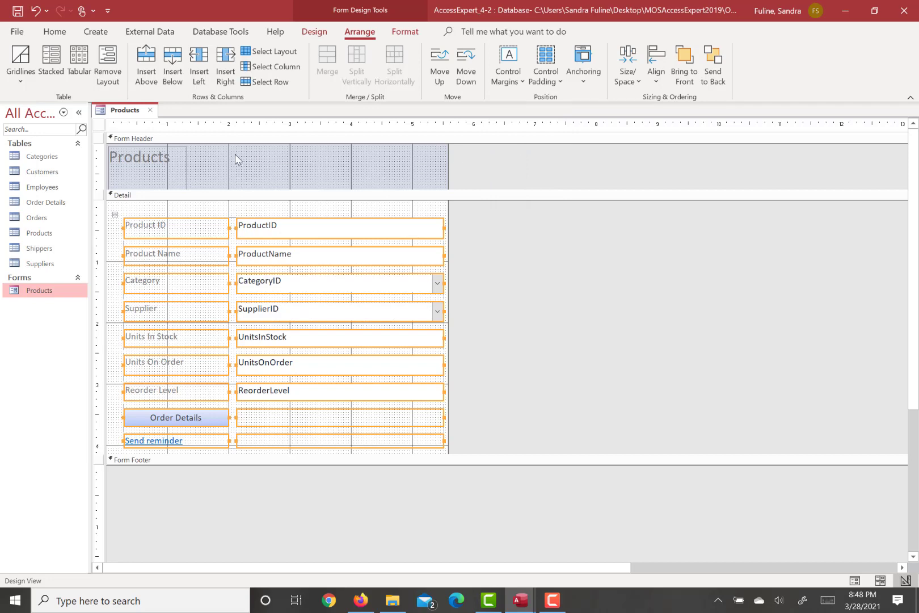
Insert the date and time in the form header using the 3/28/2021 date format and the 24-hour 20:49 time format
left_click(270, 162)
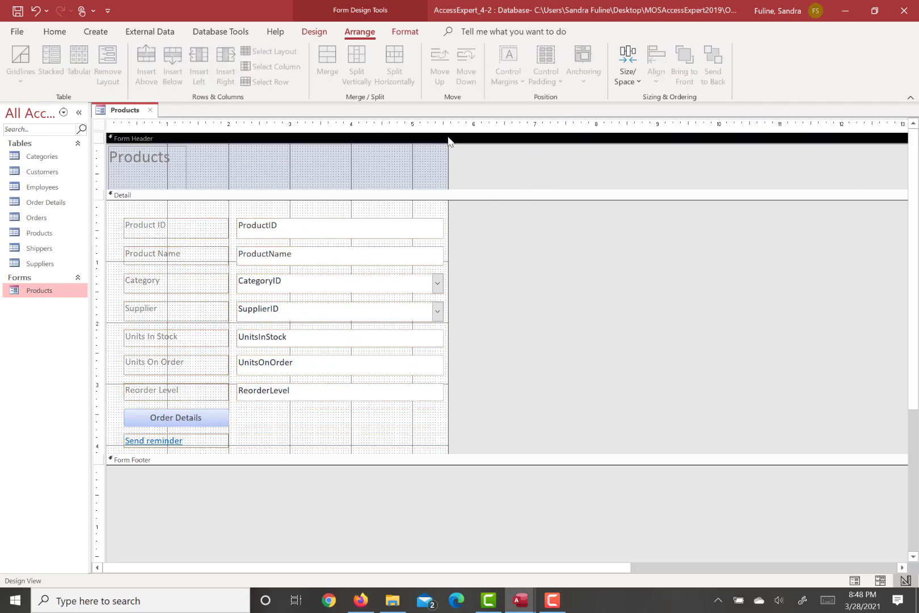
left_click(415, 37)
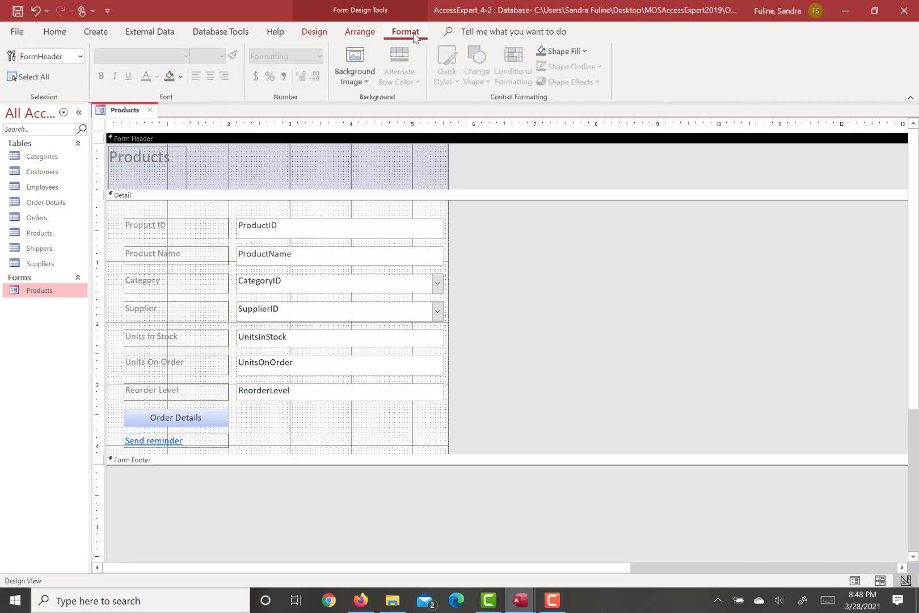
left_click(365, 36)
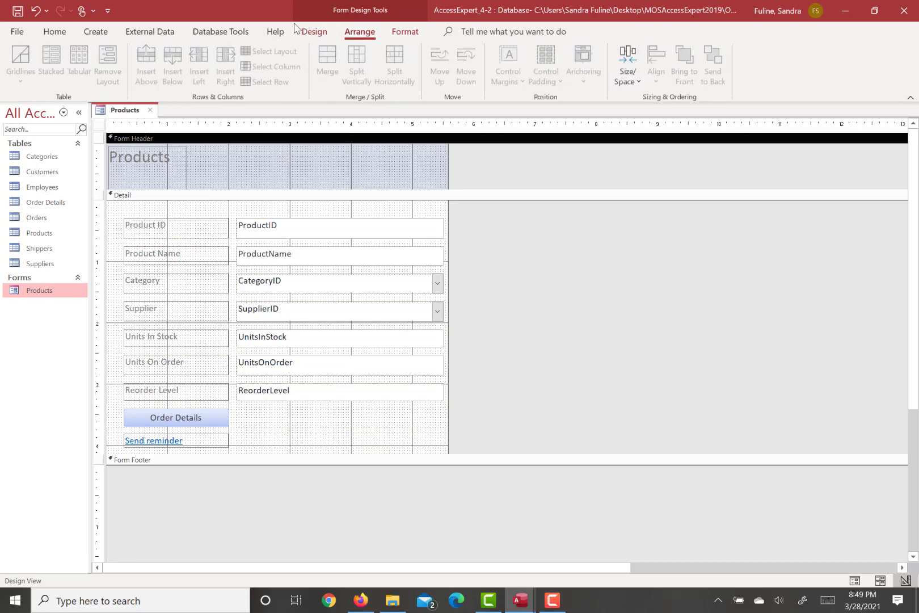
left_click(312, 33)
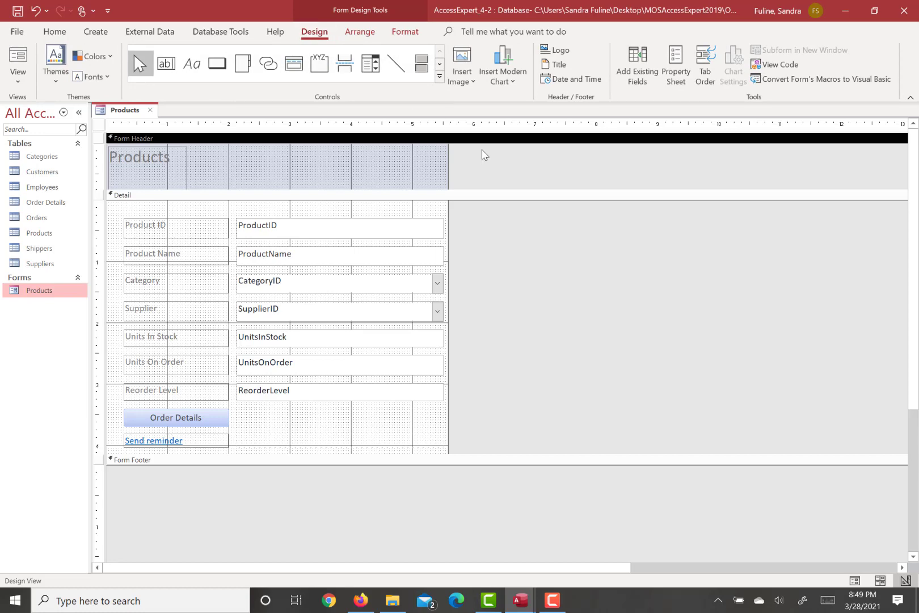
left_click(571, 79)
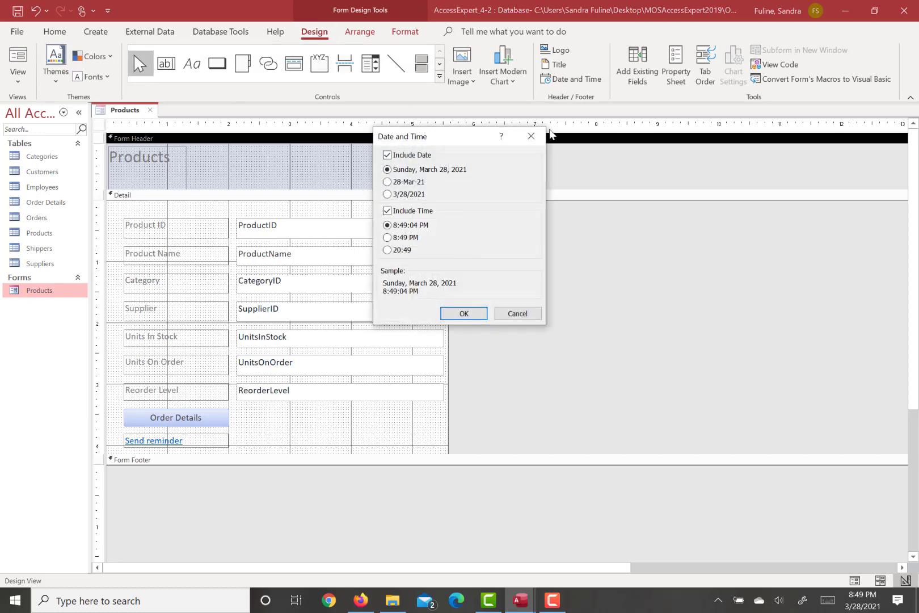
left_click(400, 195)
left_click(390, 252)
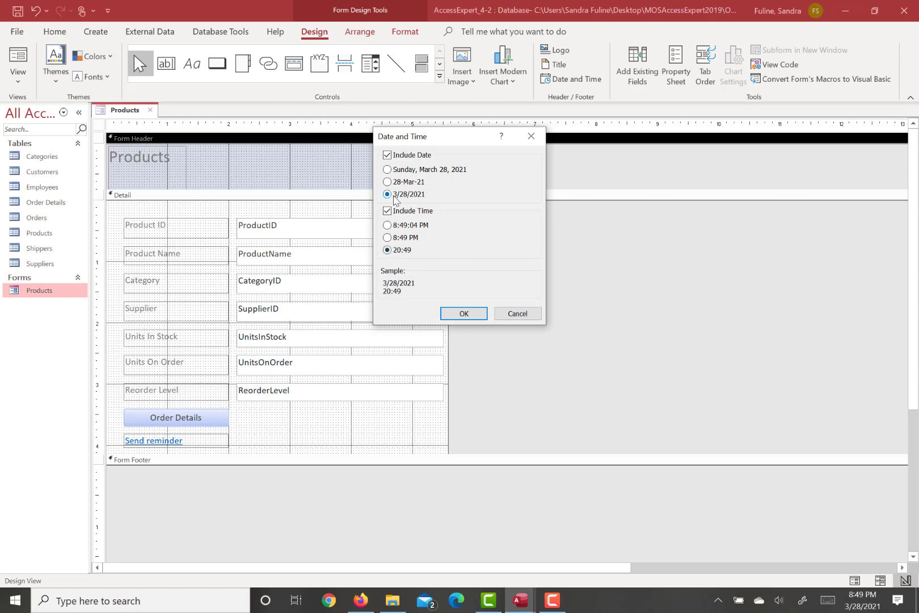
left_click(452, 315)
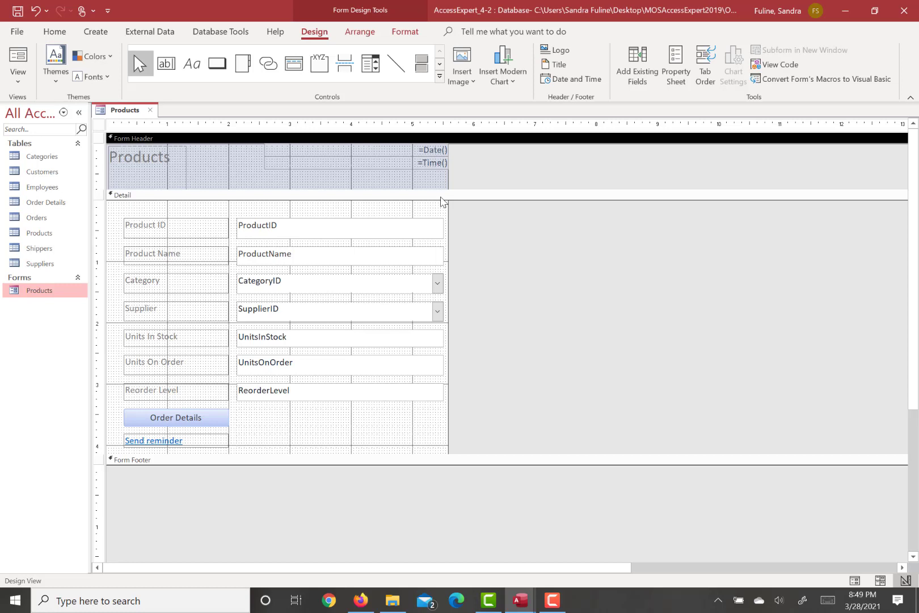
Set the AccessExpert_4-2 picture from the Objective4 folder as the form's background image
left_click(352, 31)
left_click(396, 32)
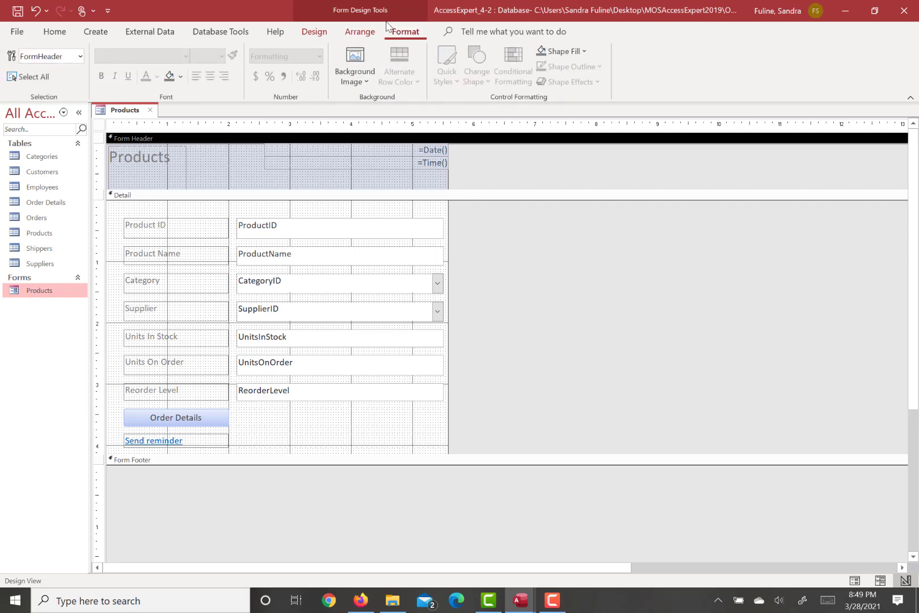
left_click(354, 75)
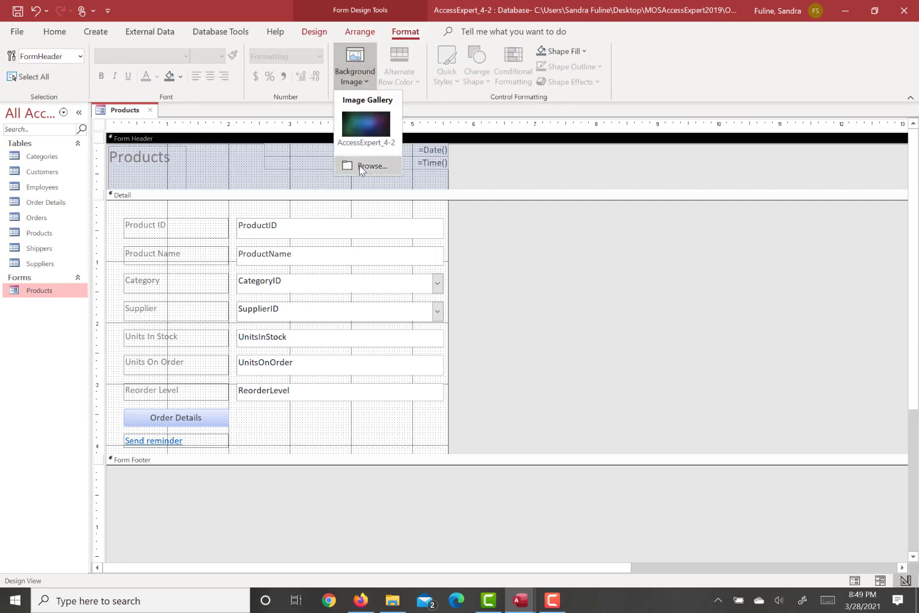
left_click(377, 170)
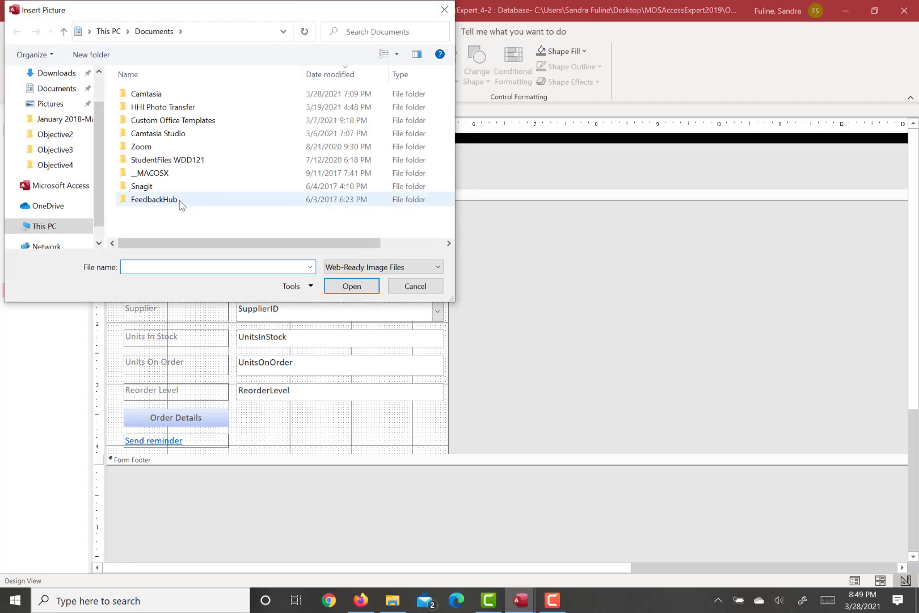
left_click(63, 138)
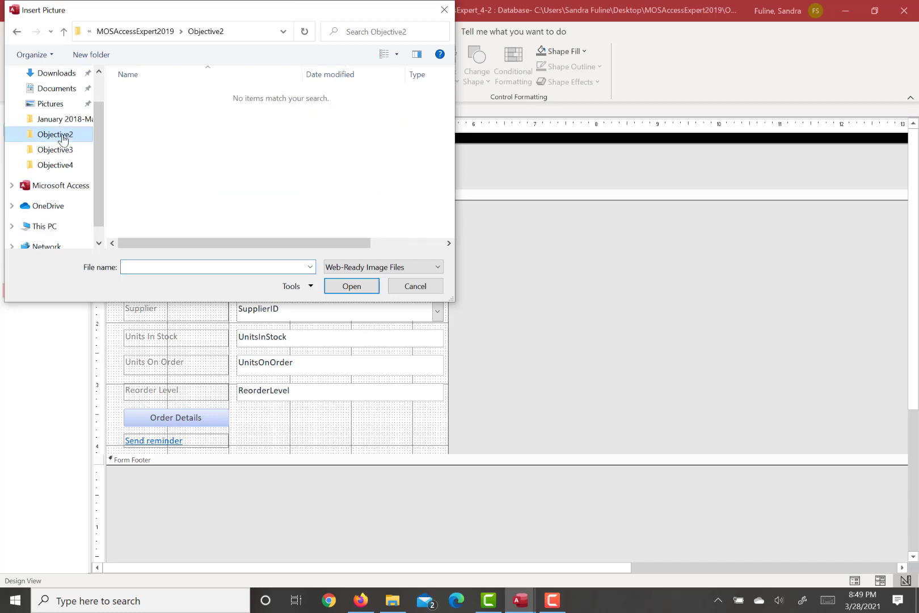
left_click(61, 154)
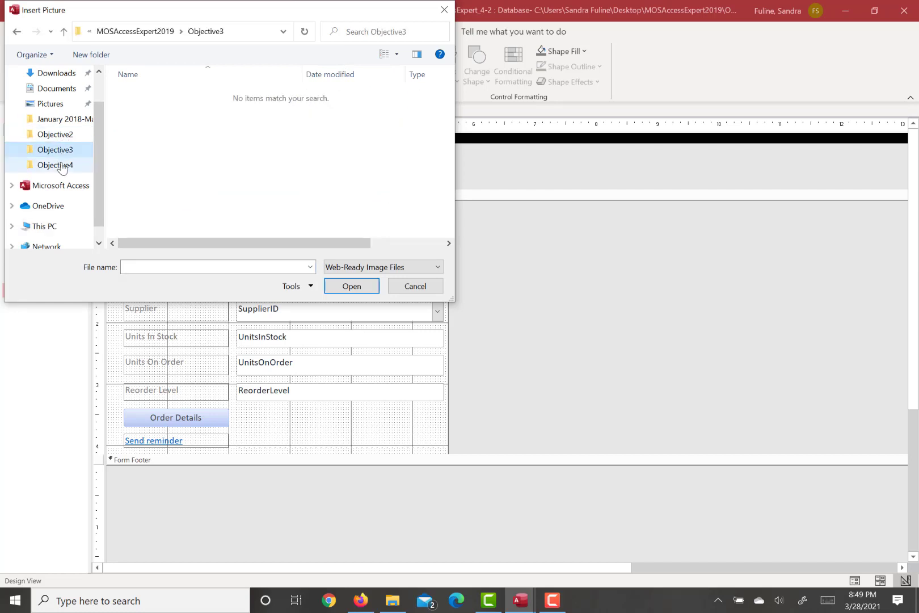
left_click(58, 164)
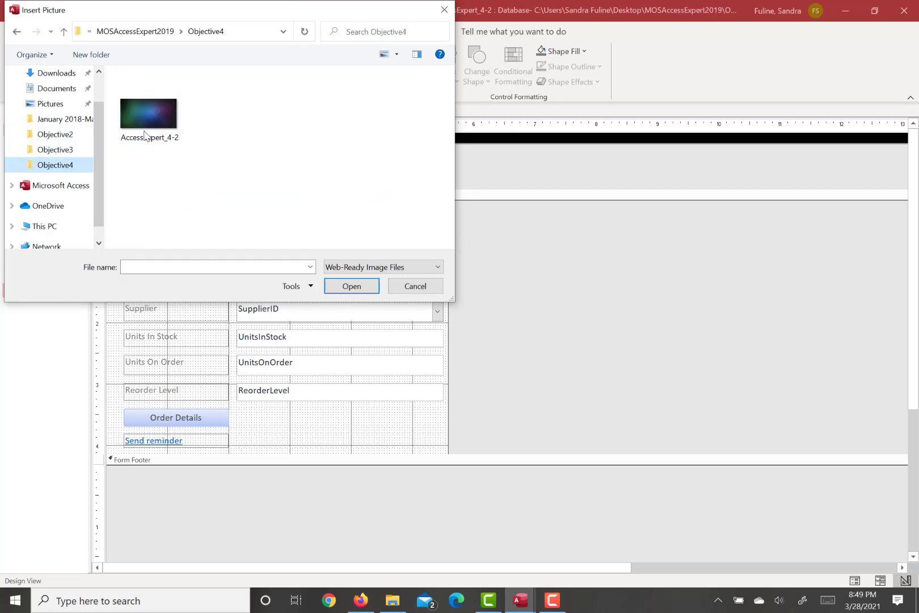
double_click(151, 120)
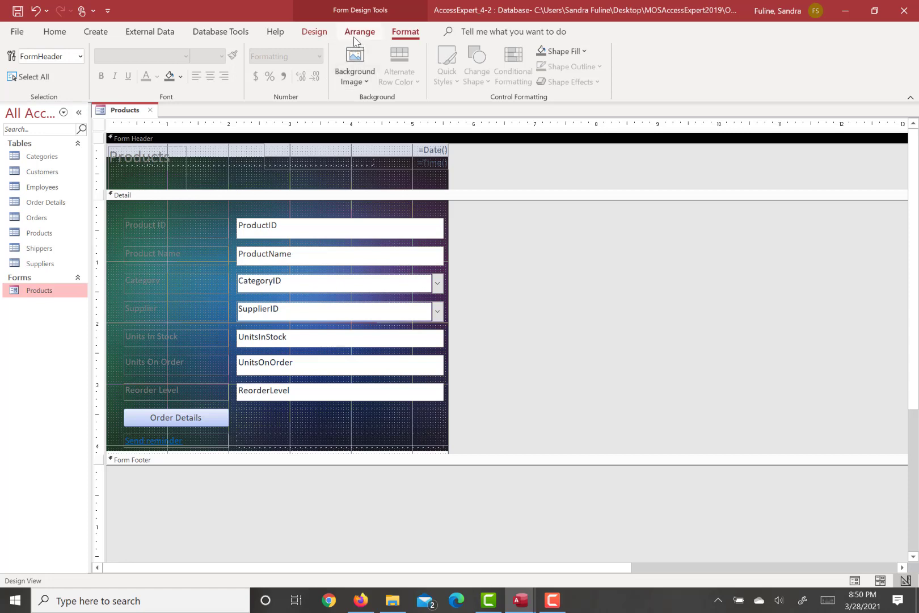
Set the Picture Size Mode property of the whole form to Stretch
left_click(320, 35)
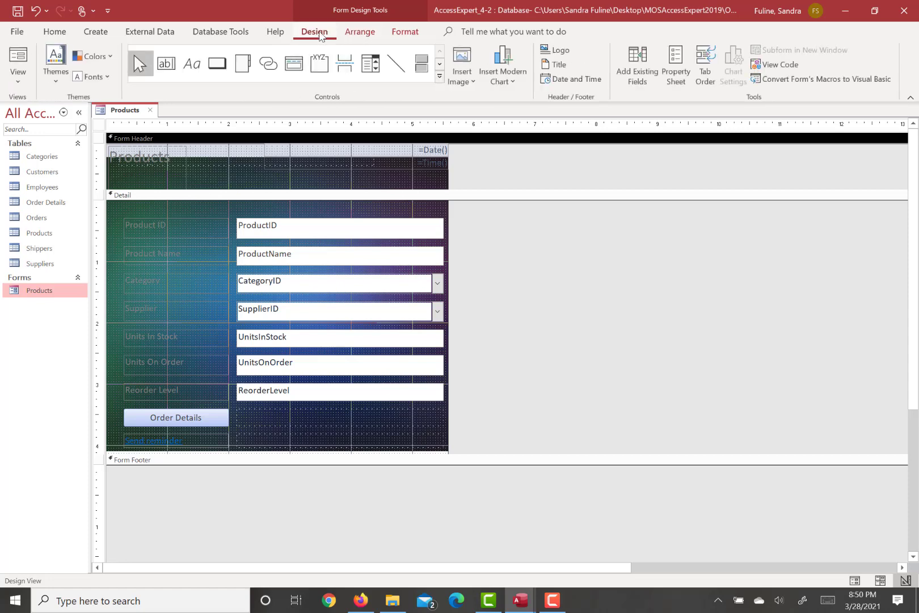
left_click(674, 68)
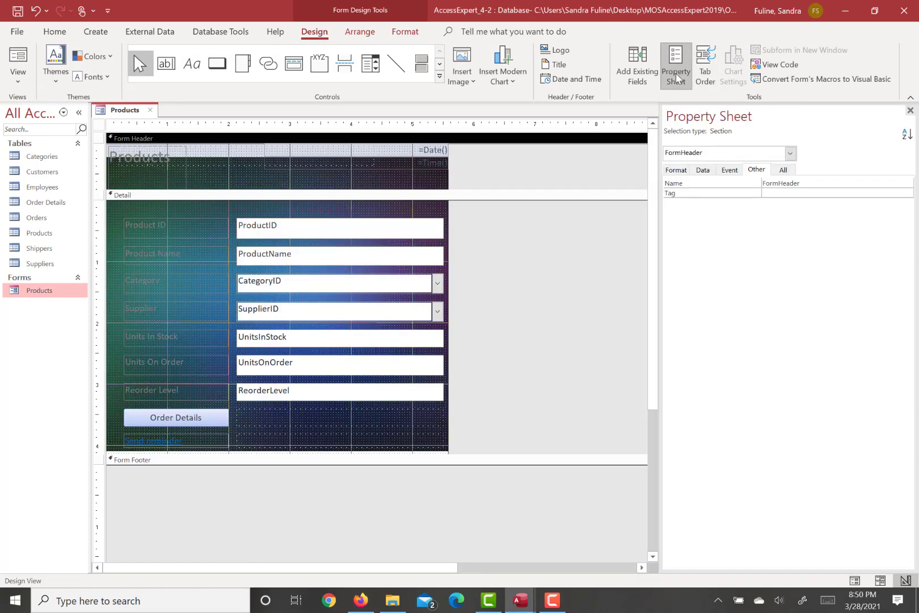
left_click(676, 171)
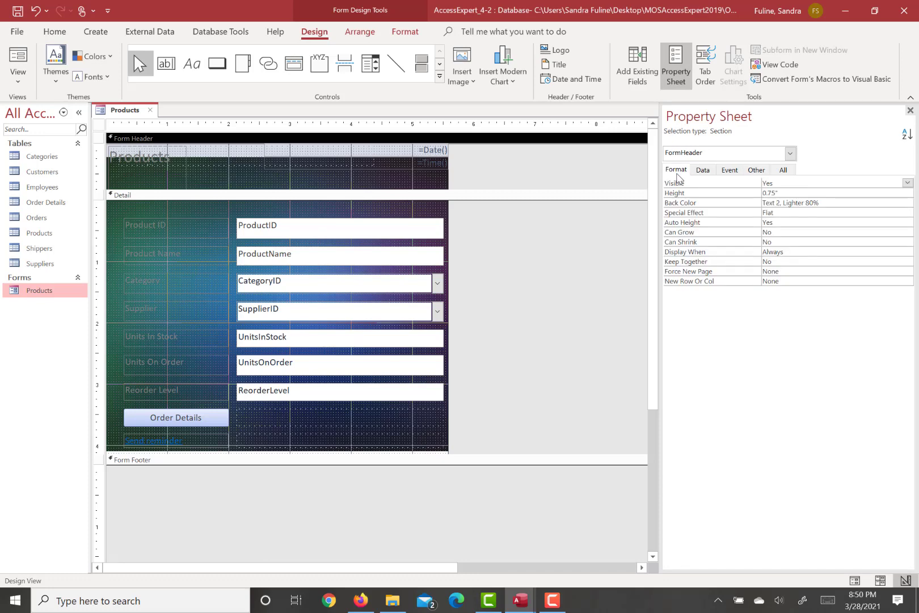
left_click(704, 170)
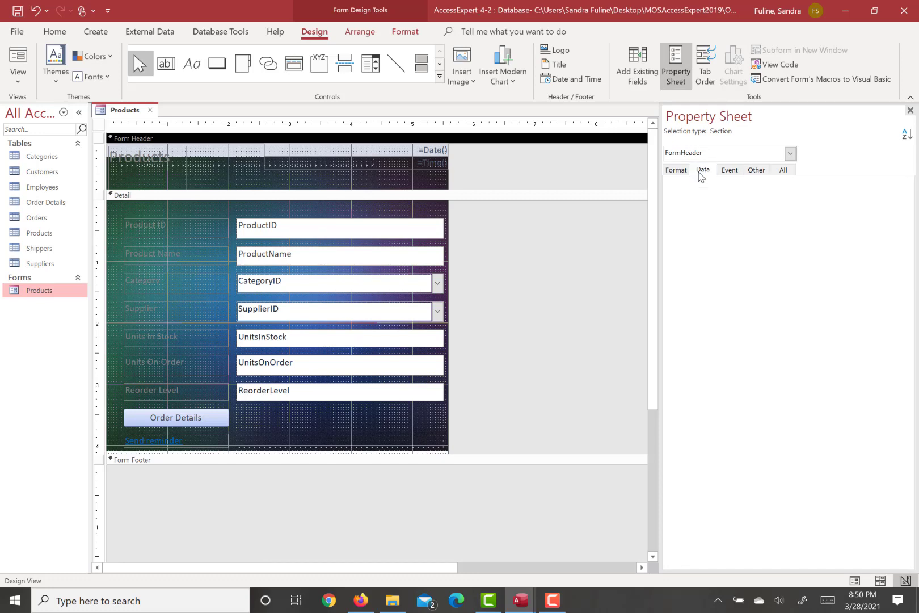
left_click(728, 154)
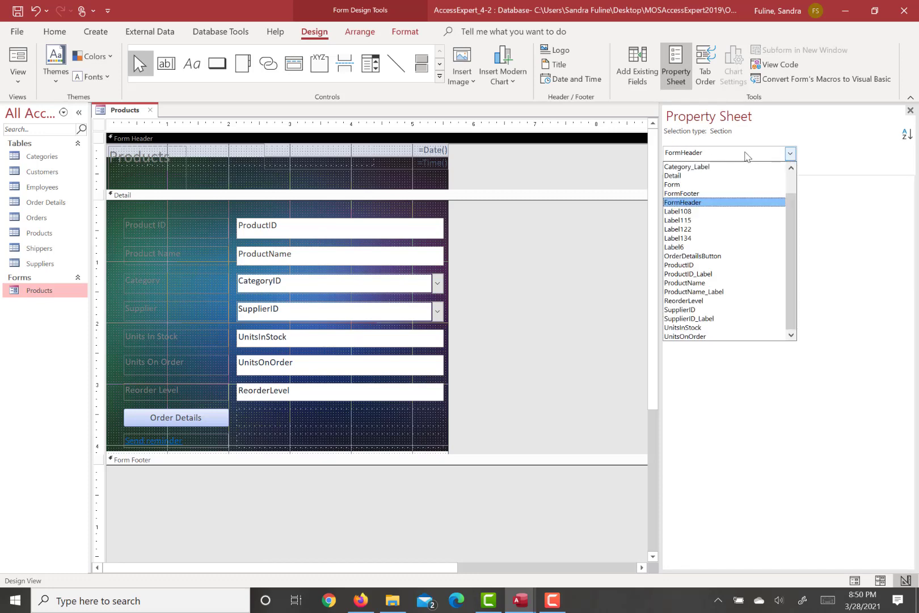
left_click(673, 186)
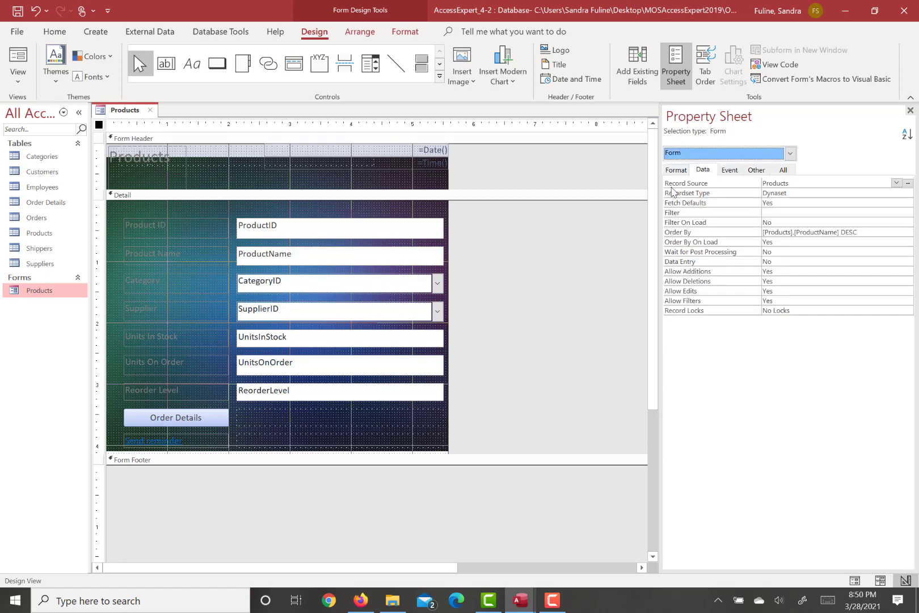
left_click(681, 172)
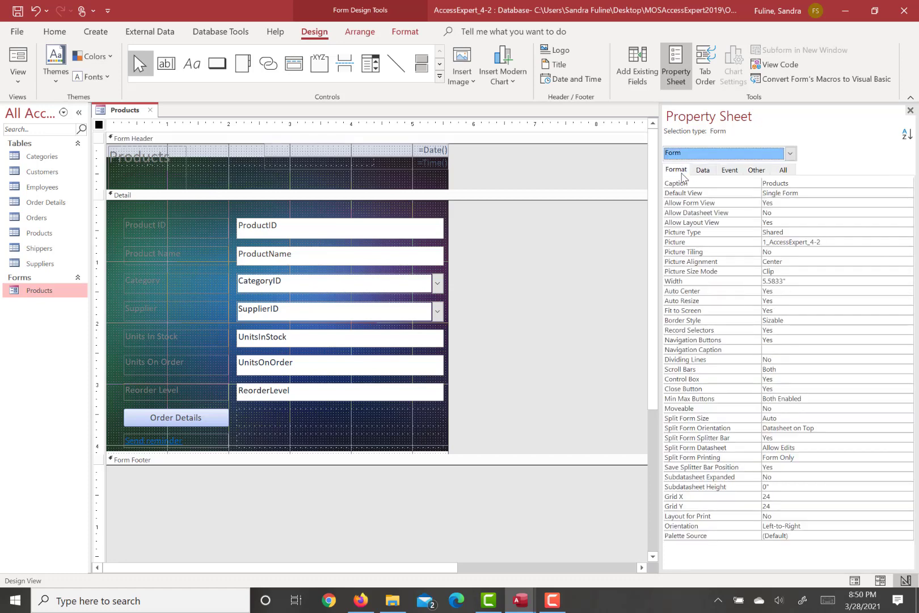
left_click(788, 271)
left_click(907, 272)
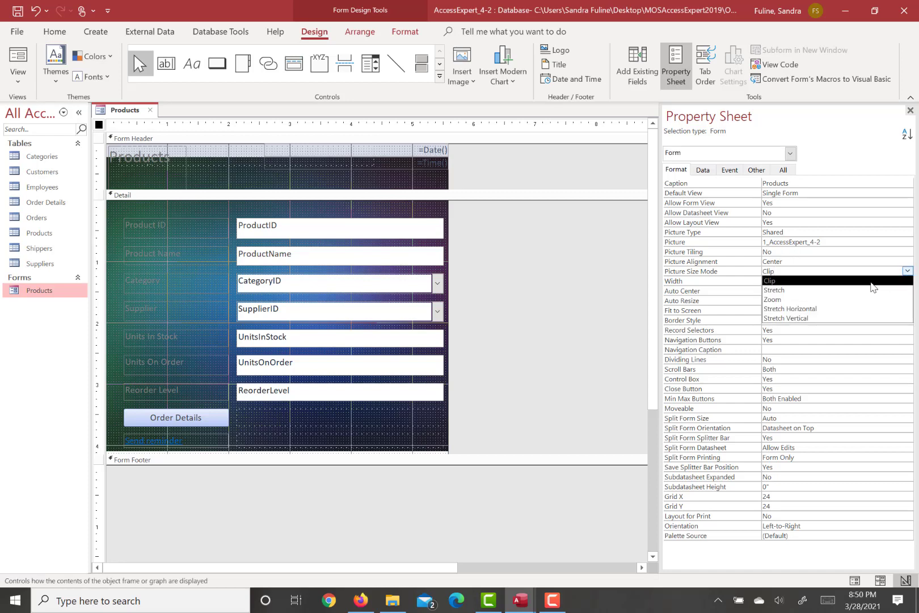
left_click(850, 291)
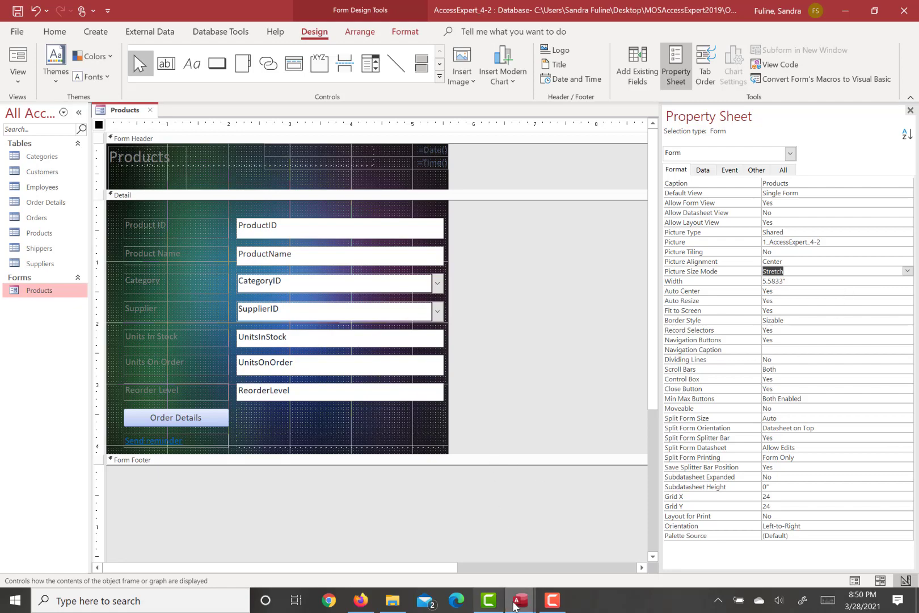
Switch to the AccessExpert_4-2_results database, close its Property Sheet and show its Products form in Form View for comparison
mouse_move(515, 606)
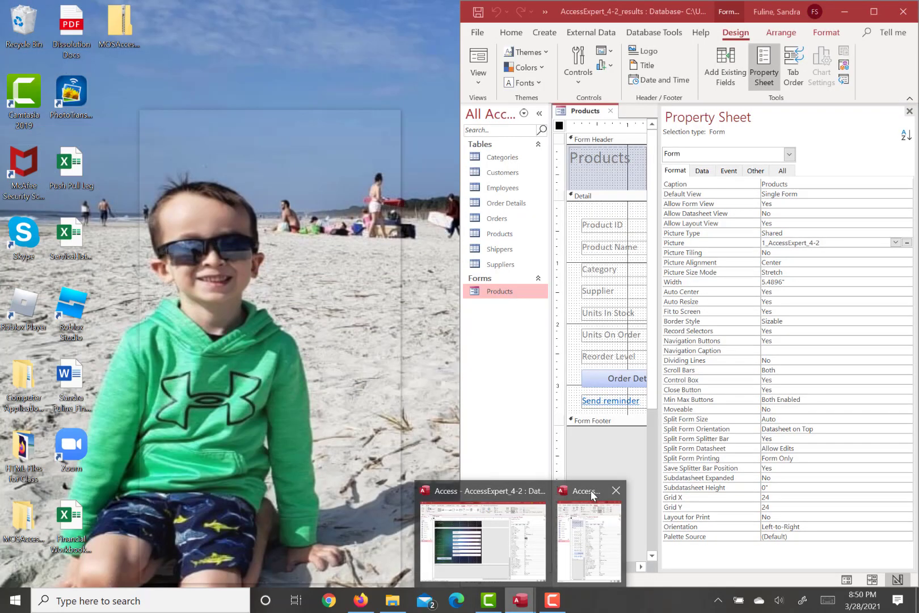
left_click(593, 495)
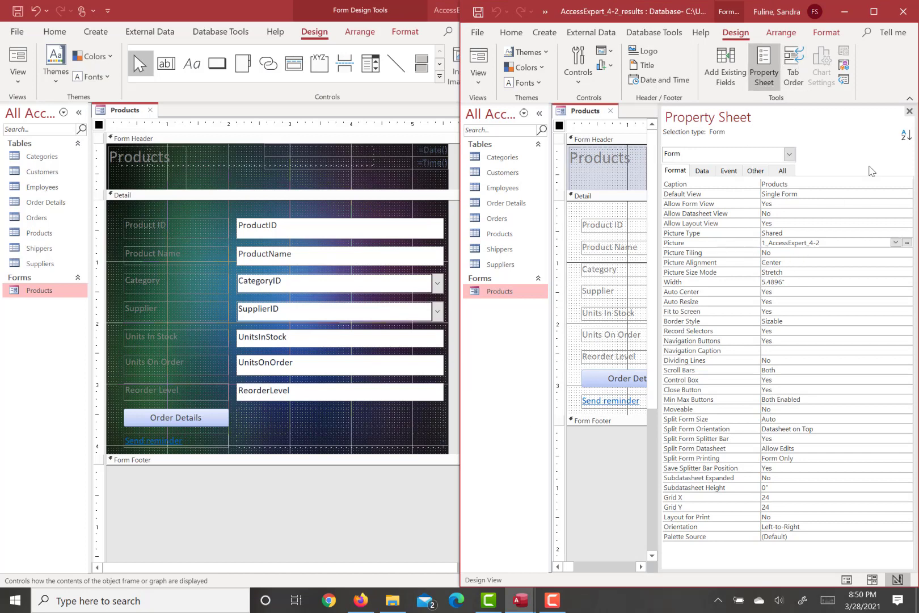
left_click(910, 112)
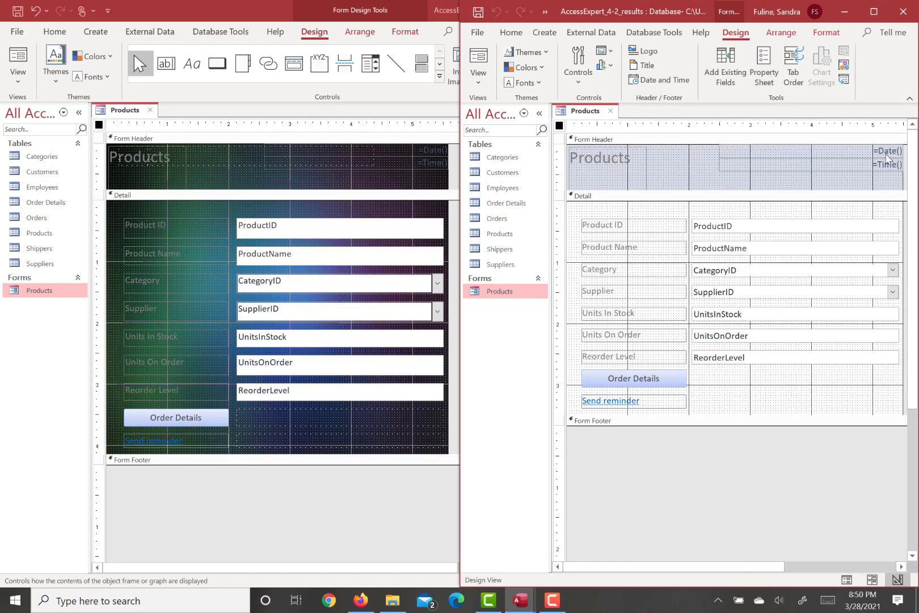
left_click(480, 58)
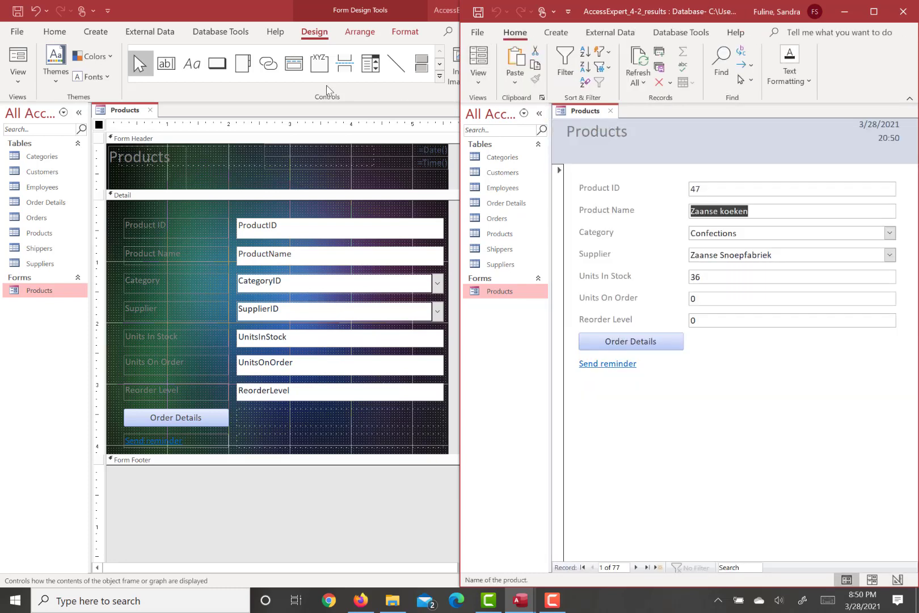
Return to the AccessExpert_4-2 database and show its Products form in Form View
left_click(19, 56)
left_click(19, 57)
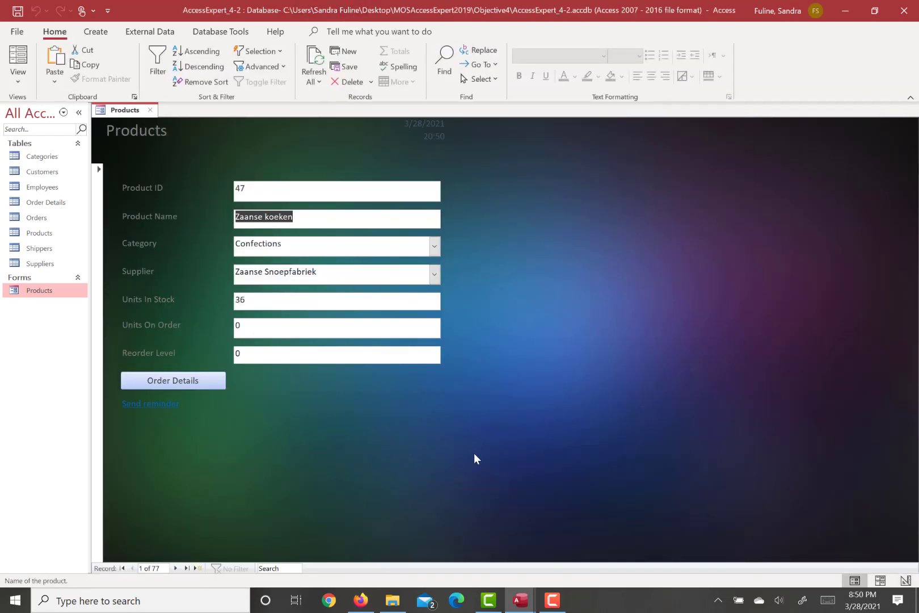
left_click(552, 600)
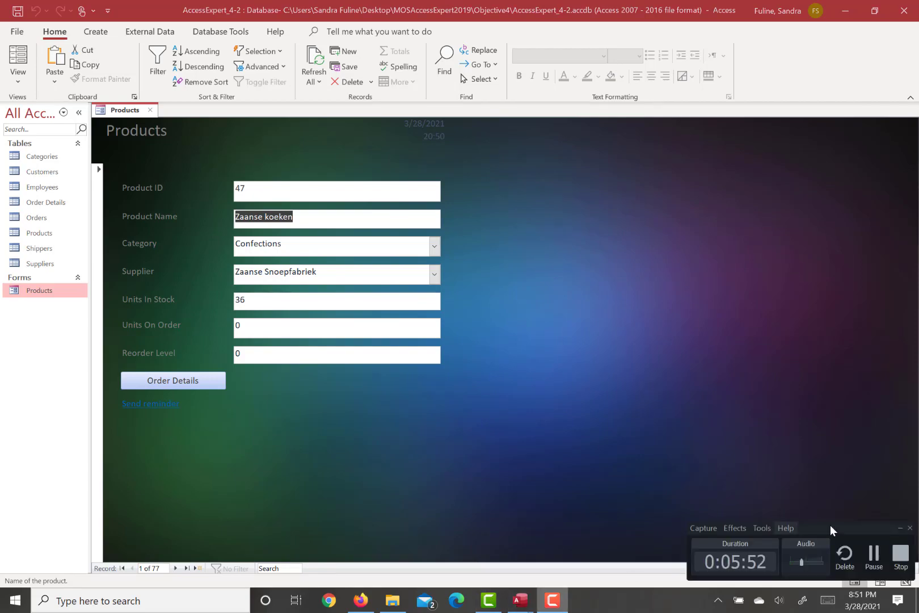